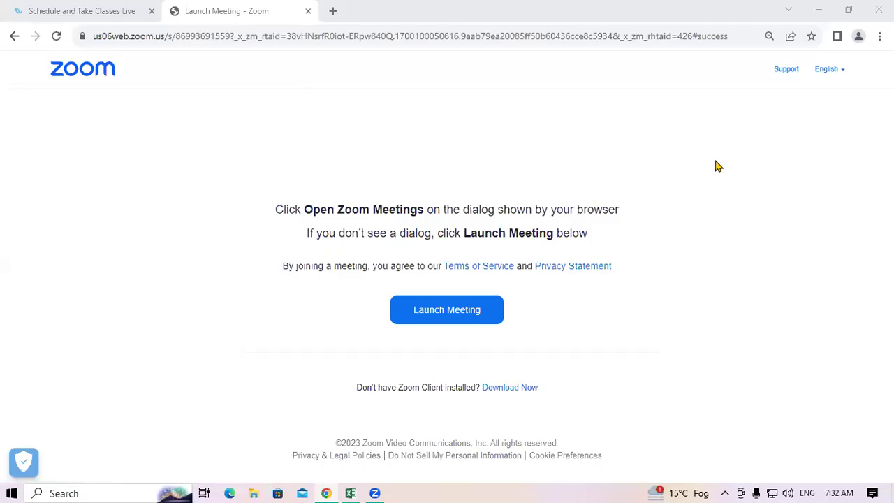
Switch from the Zoom page to the Excel workbook showing the EMI & GOAL SEEK car loan table
{"action": "left_click", "coordinate": [352, 492]}
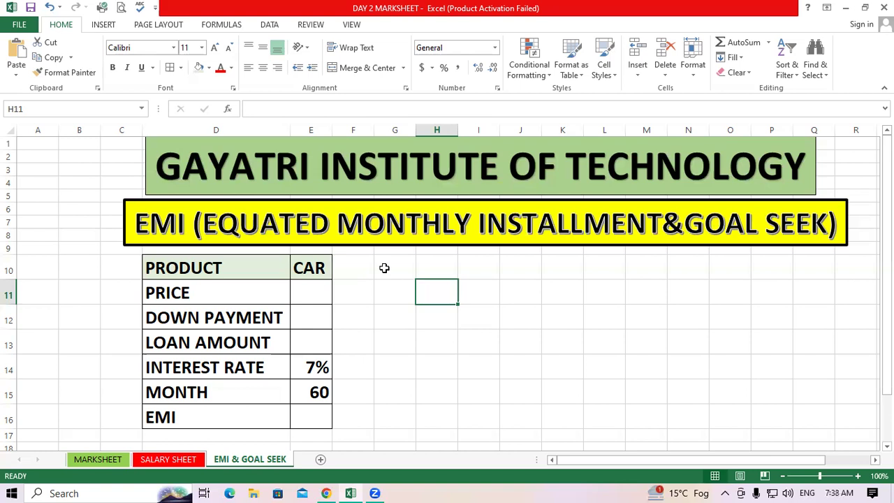
{"action": "left_click", "coordinate": [312, 300]}
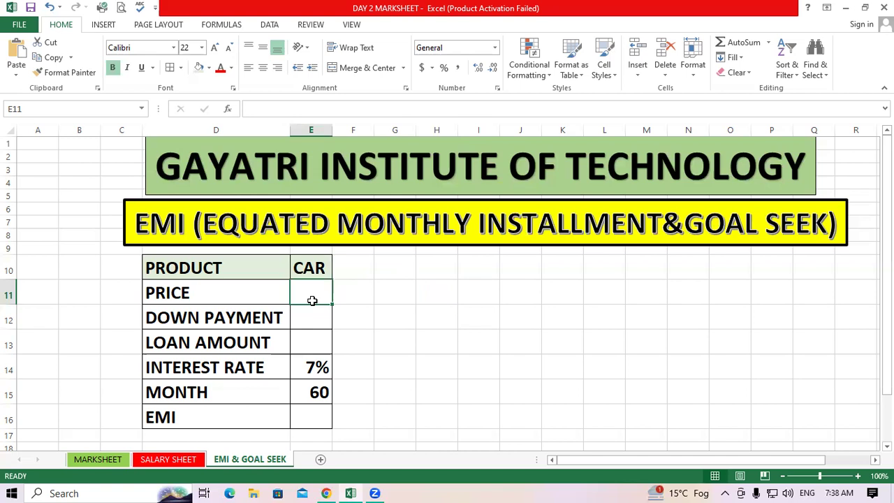
{"action": "type", "text": "500000"}
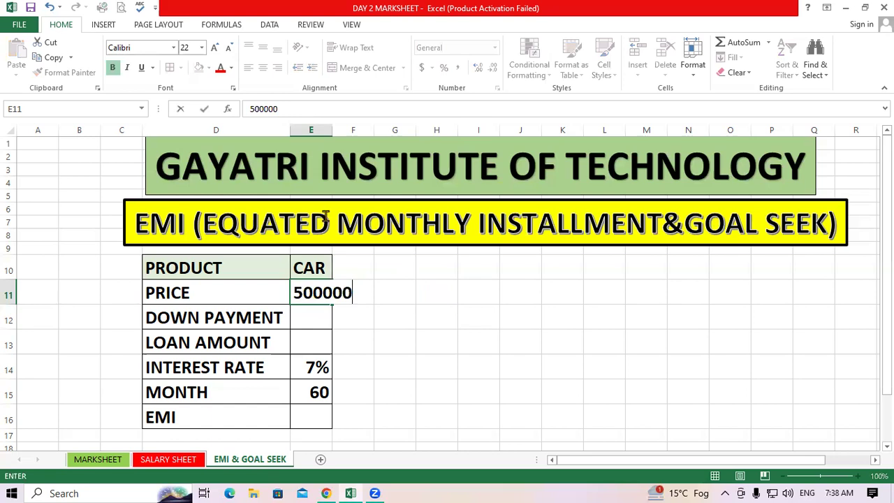
{"action": "left_click", "coordinate": [363, 338]}
{"action": "left_click", "coordinate": [338, 318]}
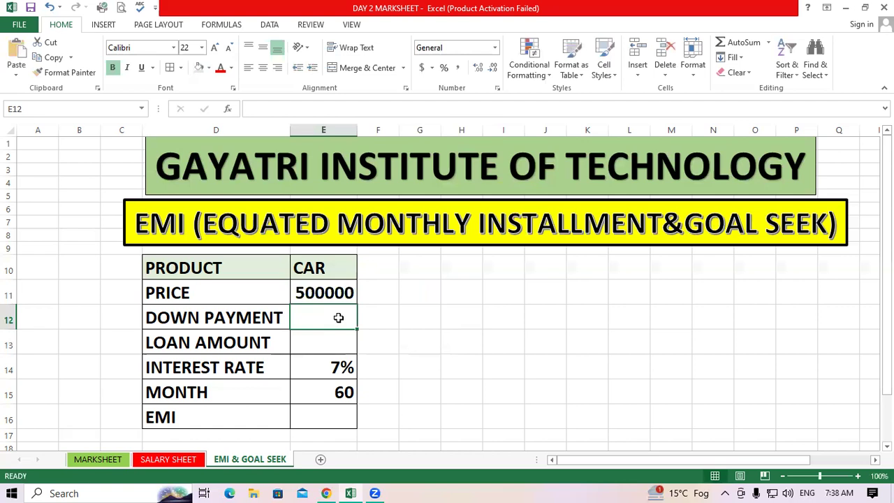
{"action": "type", "text": "300"}
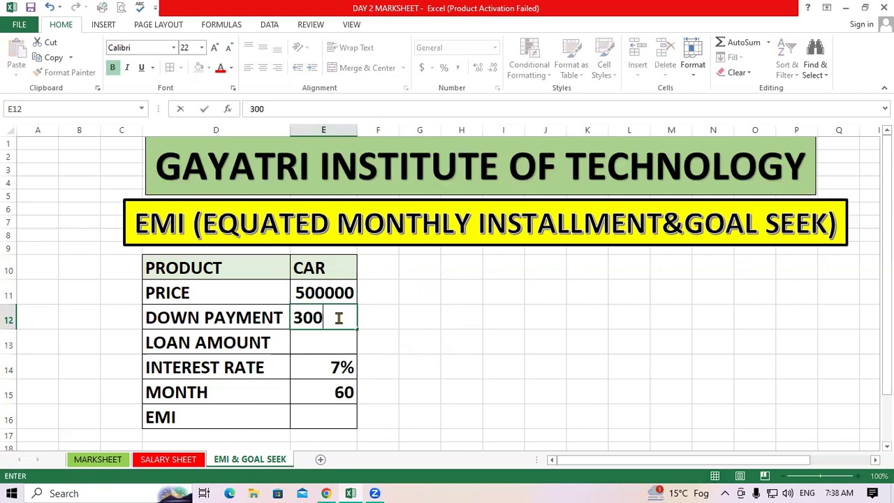
{"action": "type", "text": "000"}
{"action": "key", "text": "ctrl+Return"}
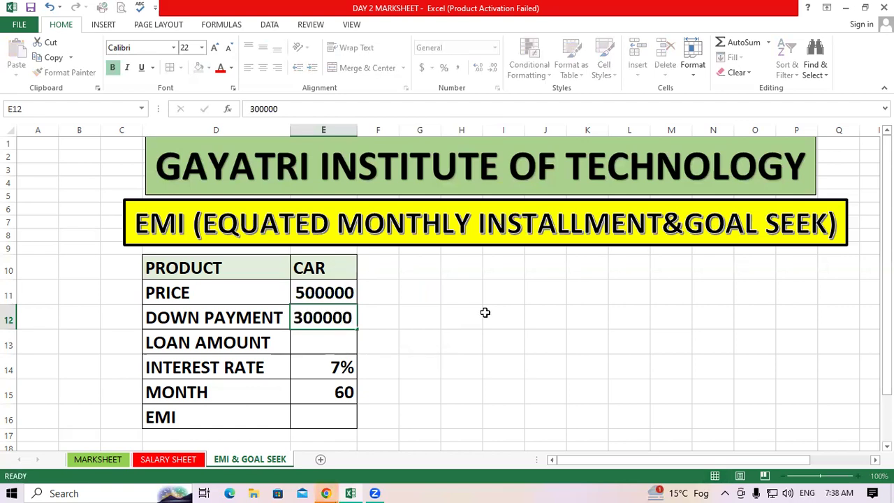
{"action": "left_click", "coordinate": [485, 312]}
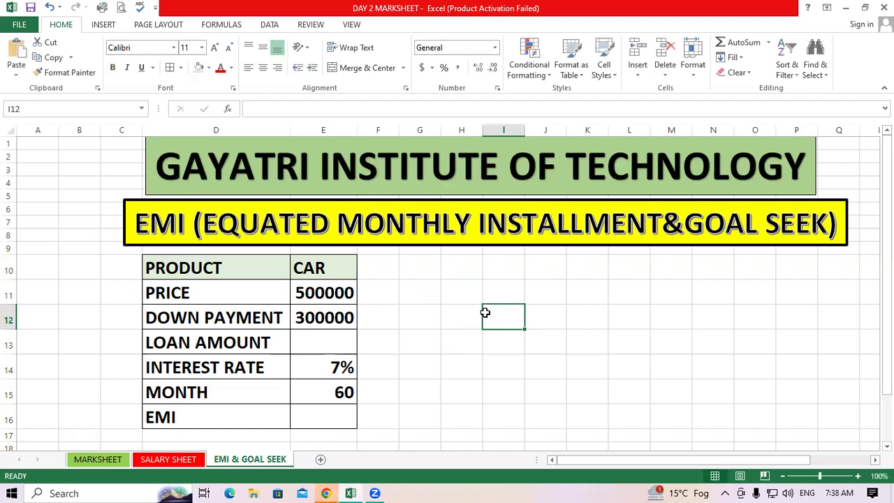
{"action": "left_click", "coordinate": [313, 334]}
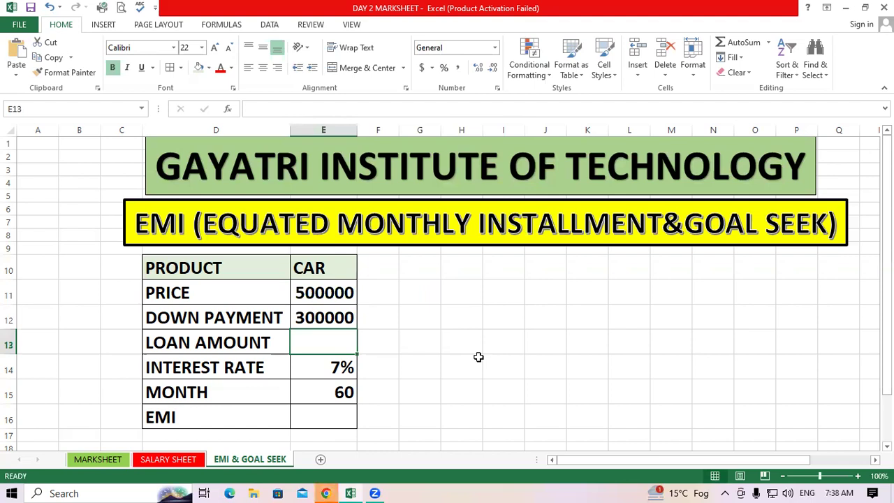
{"action": "left_click", "coordinate": [327, 294]}
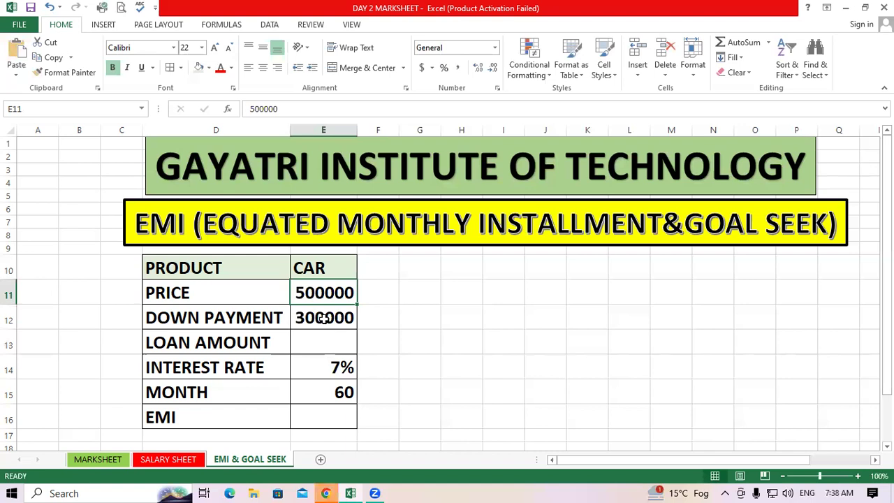
{"action": "left_click", "coordinate": [323, 319]}
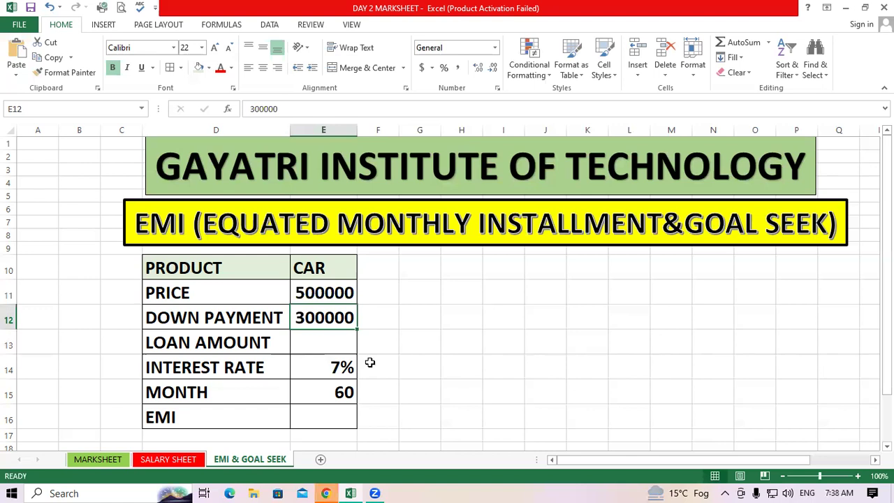
{"action": "left_click", "coordinate": [418, 368]}
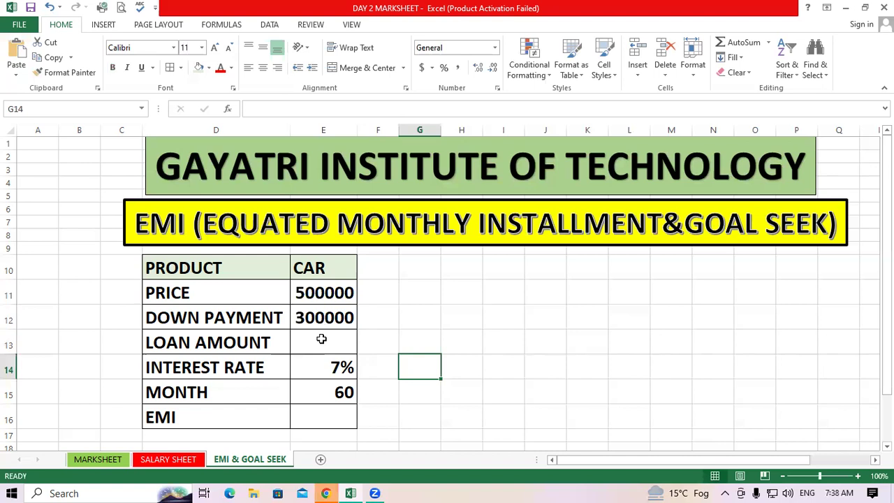
{"action": "left_click", "coordinate": [322, 339]}
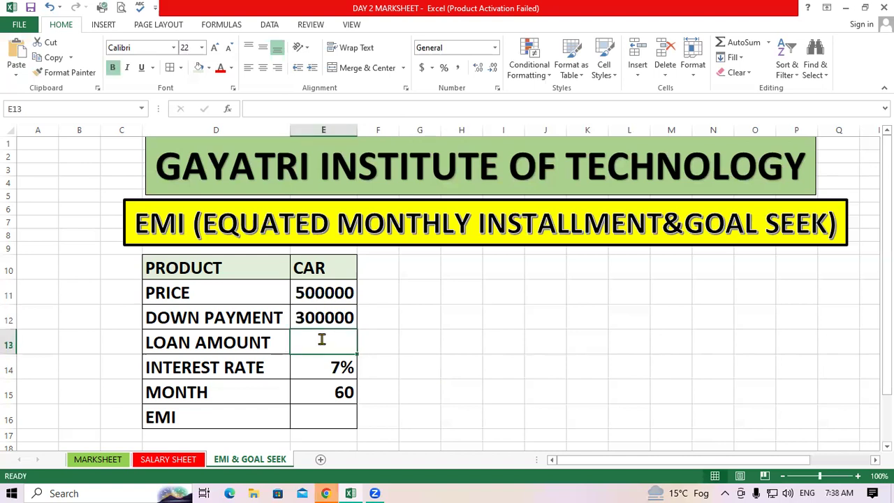
Enter =E11-E12 in E13 so the loan amount becomes price minus down payment
{"action": "type", "text": "="}
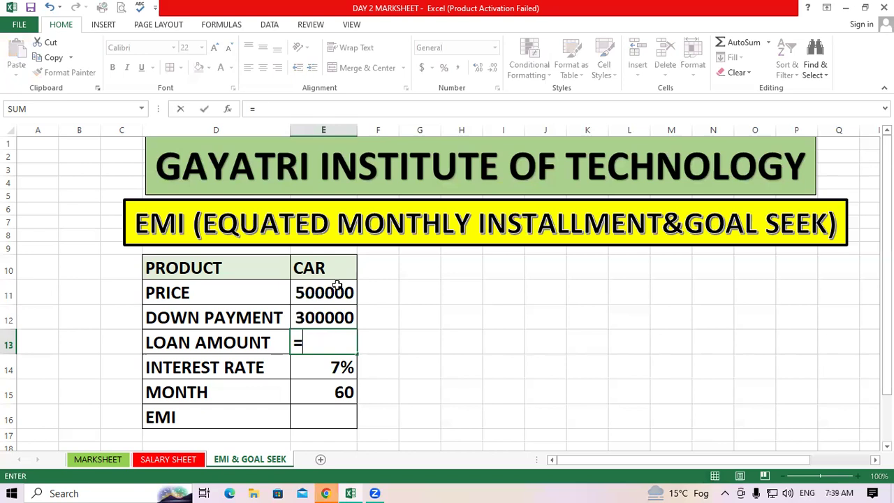
{"action": "left_click", "coordinate": [337, 287]}
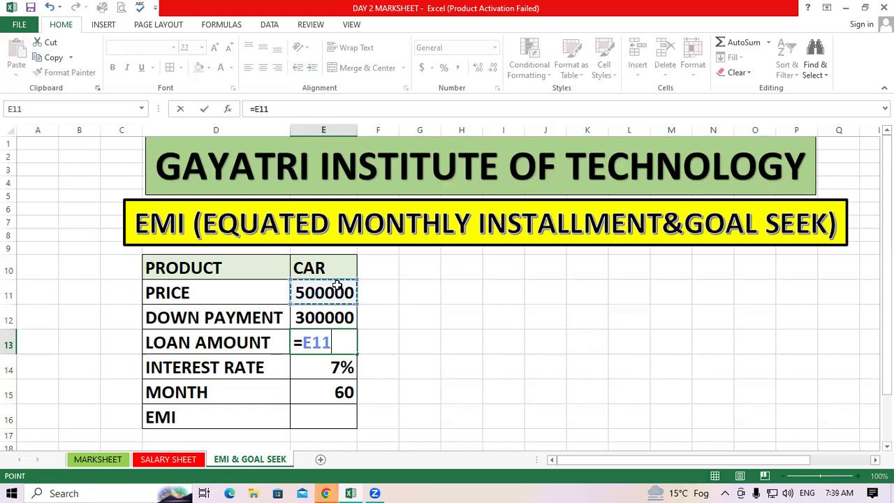
{"action": "type", "text": "-"}
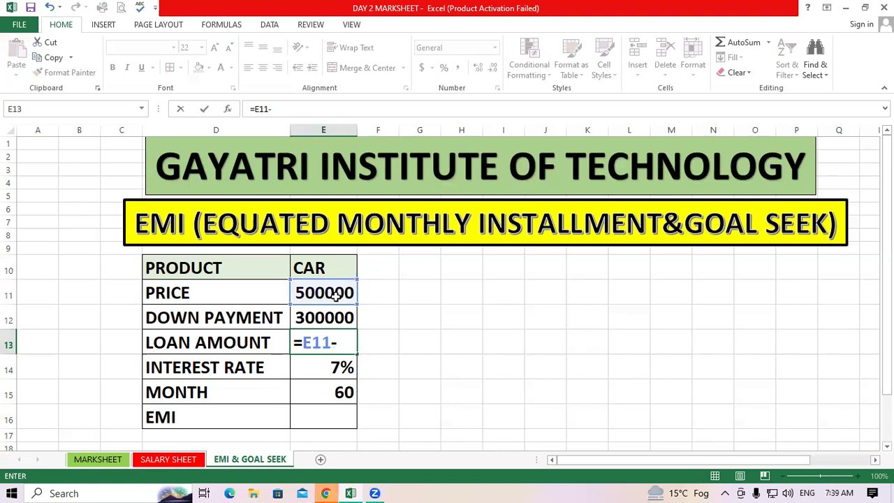
{"action": "left_click", "coordinate": [320, 319]}
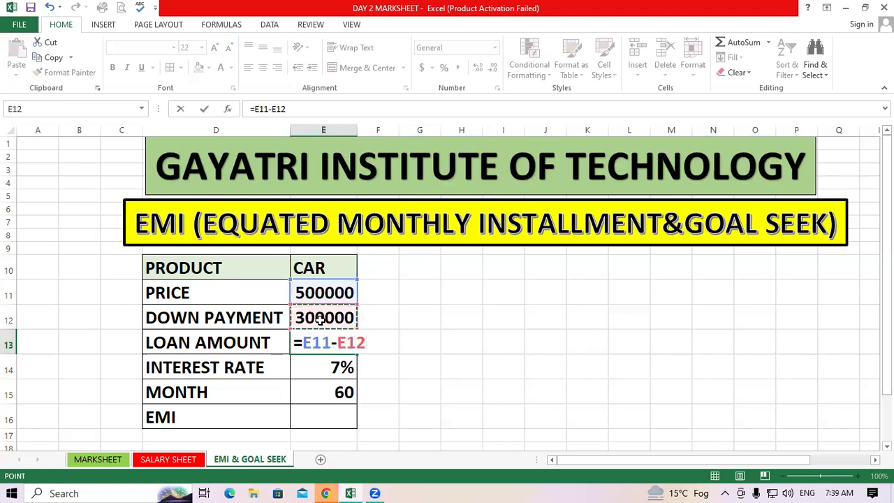
{"action": "key", "text": "Return"}
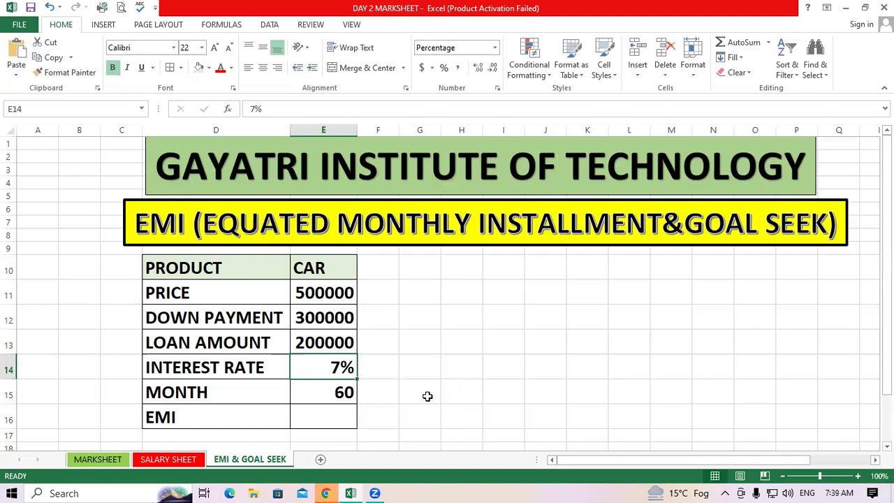
{"action": "left_click", "coordinate": [331, 271]}
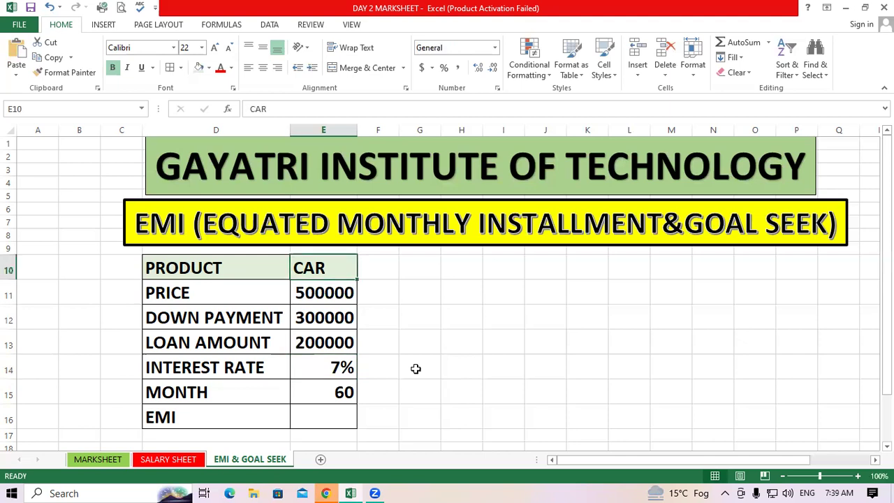
{"action": "left_click", "coordinate": [320, 368]}
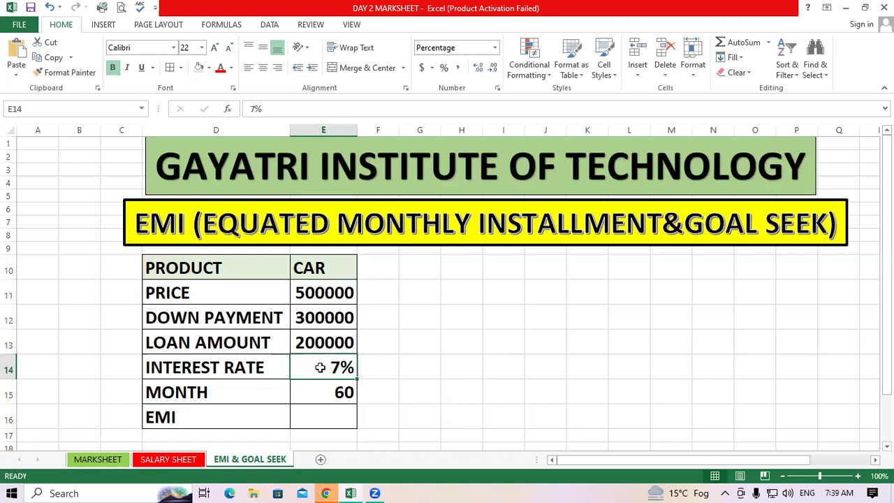
{"action": "left_click", "coordinate": [460, 412]}
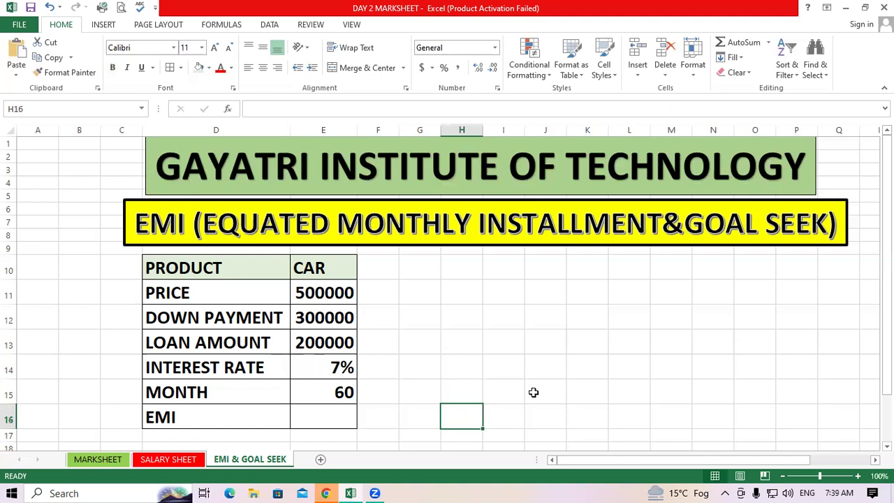
{"action": "key", "text": "Up"}
{"action": "key", "text": "Left"}
{"action": "key", "text": "Left"}
{"action": "key", "text": "Left"}
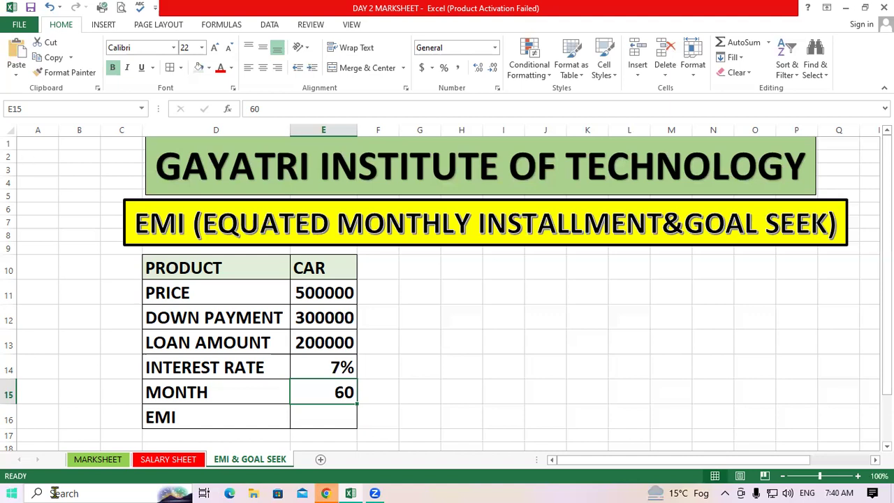
{"action": "left_click", "coordinate": [298, 415]}
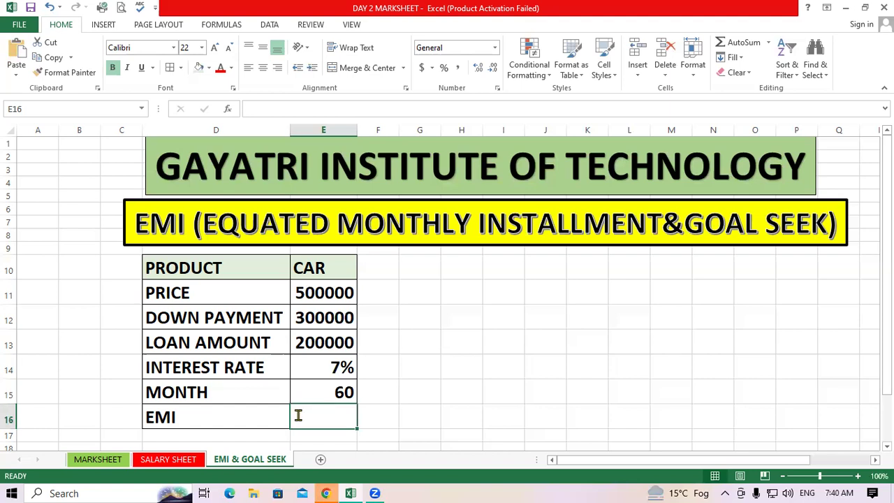
Begin the EMI formula in E16 with =PMT(
{"action": "type", "text": "=PM"}
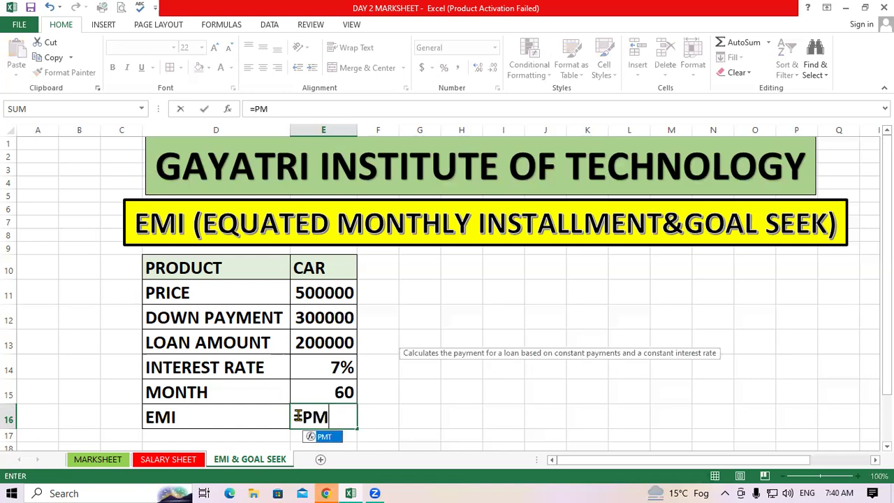
{"action": "type", "text": "T"}
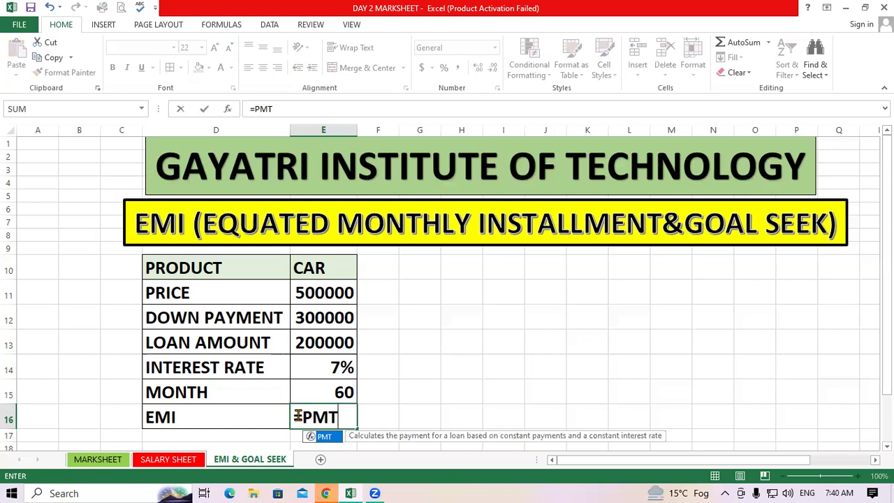
{"action": "type", "text": "("}
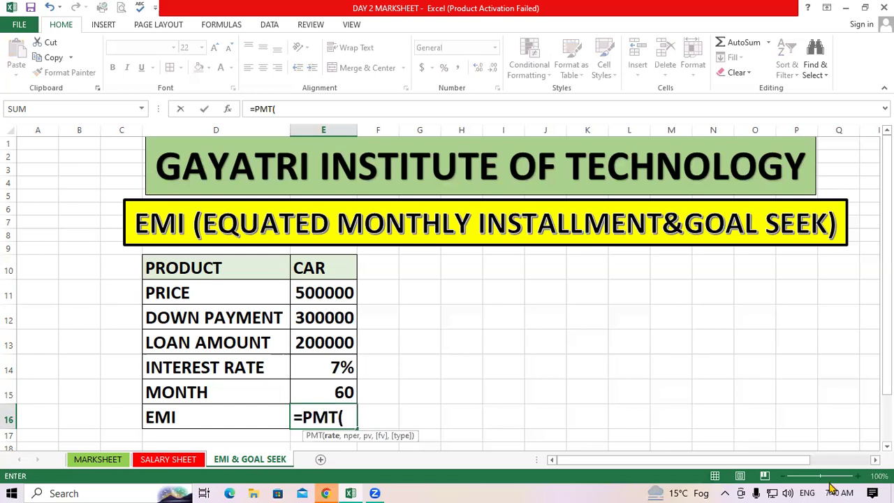
{"action": "scroll", "coordinate": [657, 328], "scroll_direction": "down", "scroll_amount": 1}
{"action": "scroll", "coordinate": [482, 383], "scroll_direction": "down", "scroll_amount": 2}
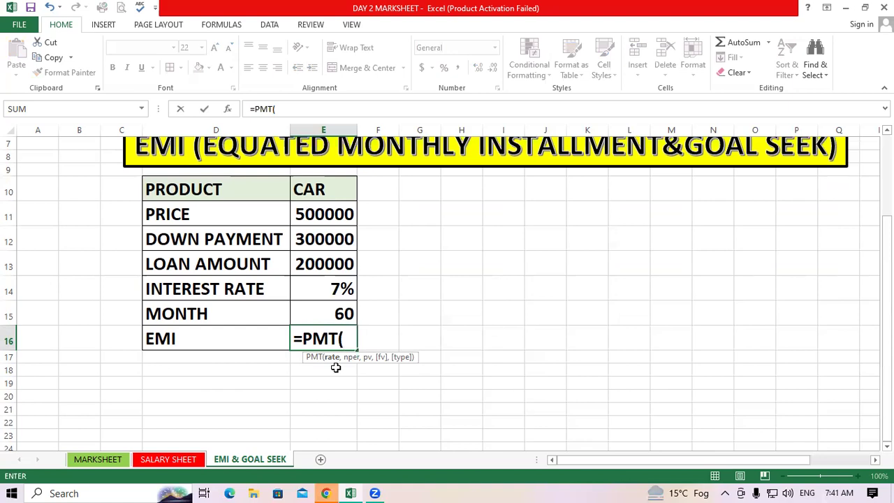
Complete E16 as =PMT(E14/12,E15,E13,1), giving an EMI of ($3,960.25)
{"action": "left_click", "coordinate": [333, 292]}
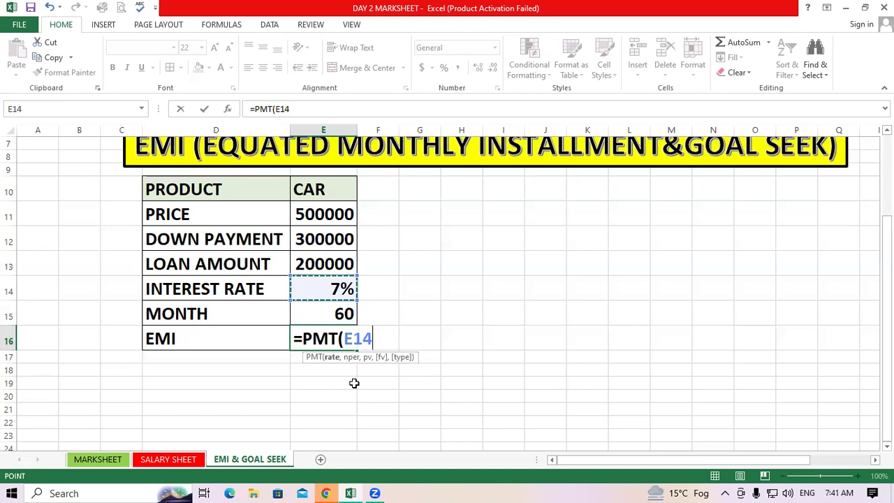
{"action": "type", "text": "/"}
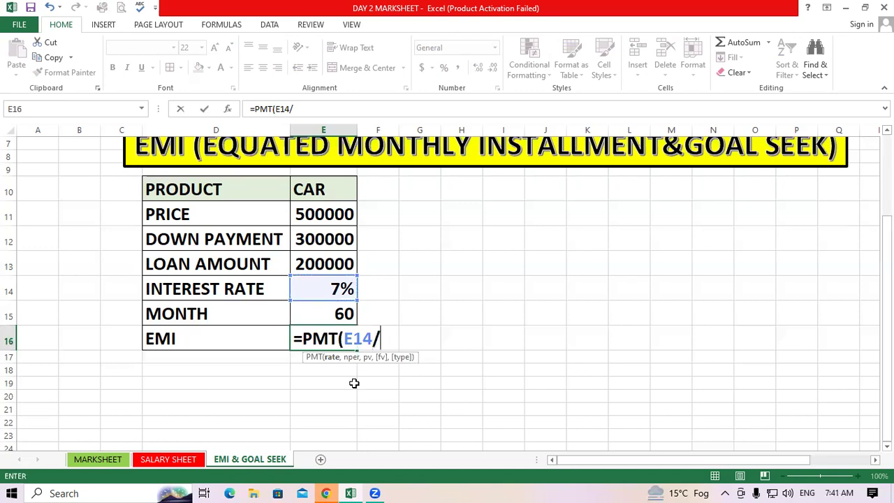
{"action": "type", "text": "12"}
{"action": "type", "text": ","}
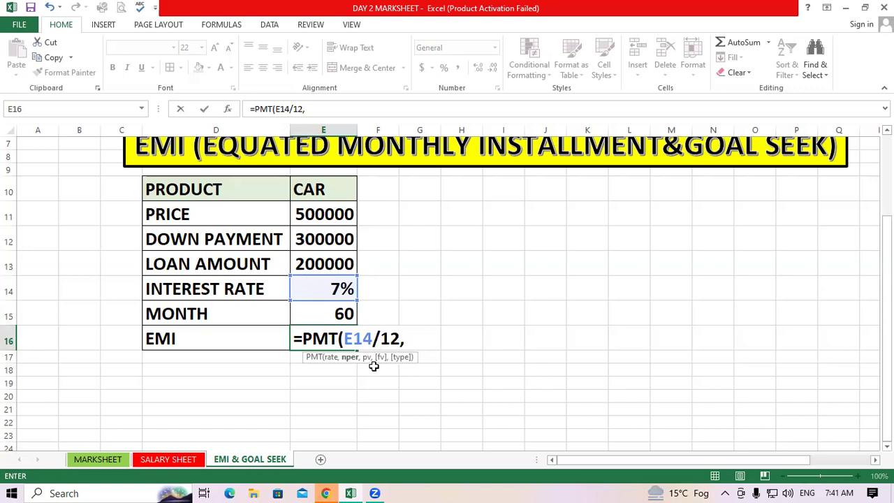
{"action": "left_click", "coordinate": [316, 306]}
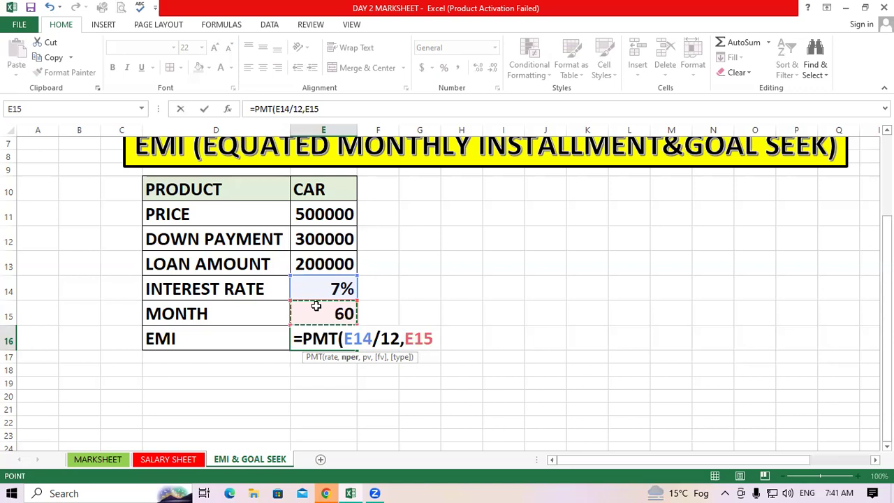
{"action": "type", "text": ","}
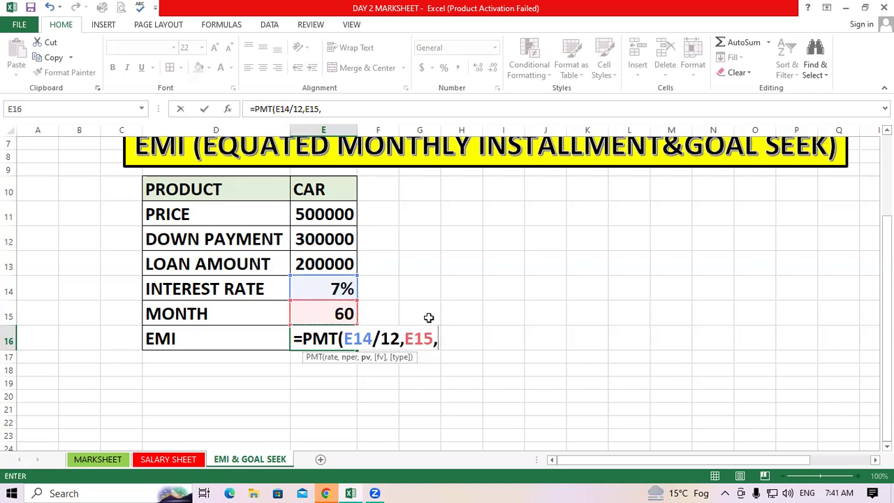
{"action": "left_click", "coordinate": [317, 254]}
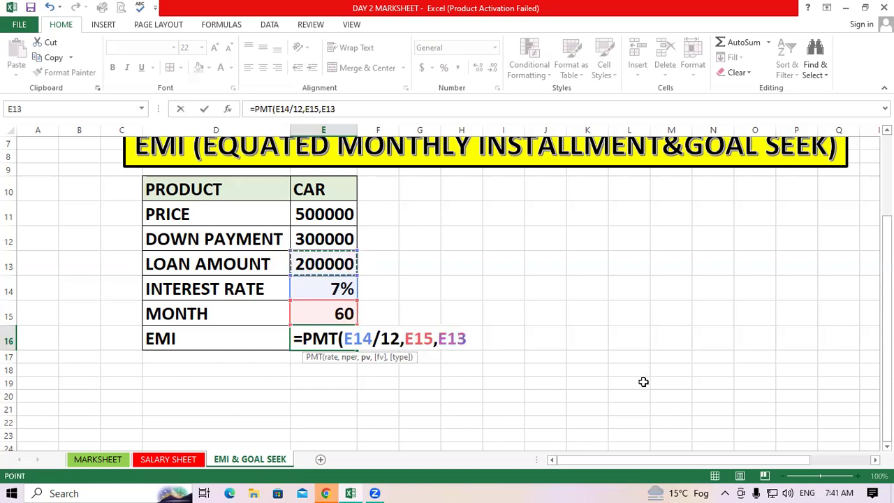
{"action": "type", "text": ",1"}
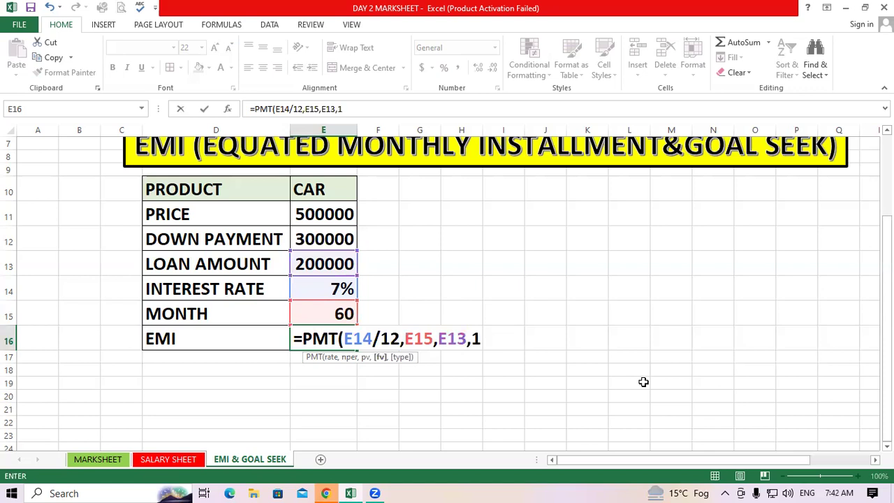
{"action": "type", "text": ")"}
{"action": "key", "text": "Return"}
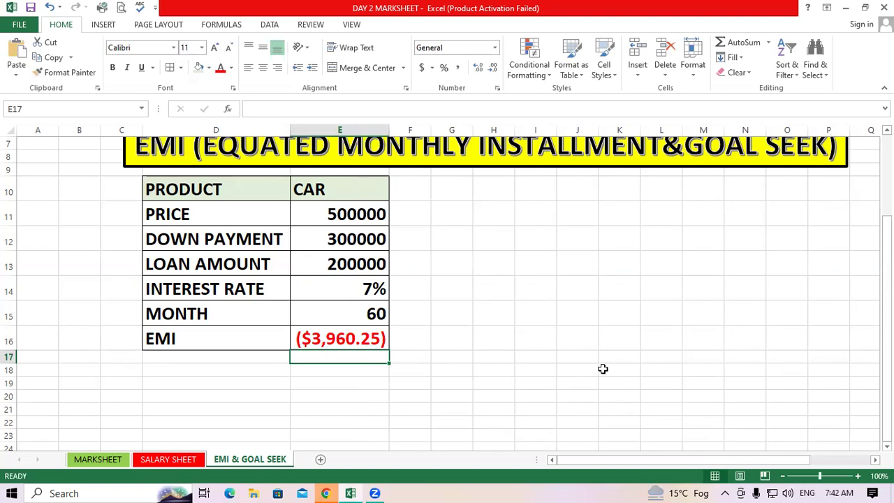
{"action": "key", "text": "Right"}
{"action": "key", "text": "Right"}
{"action": "key", "text": "Right"}
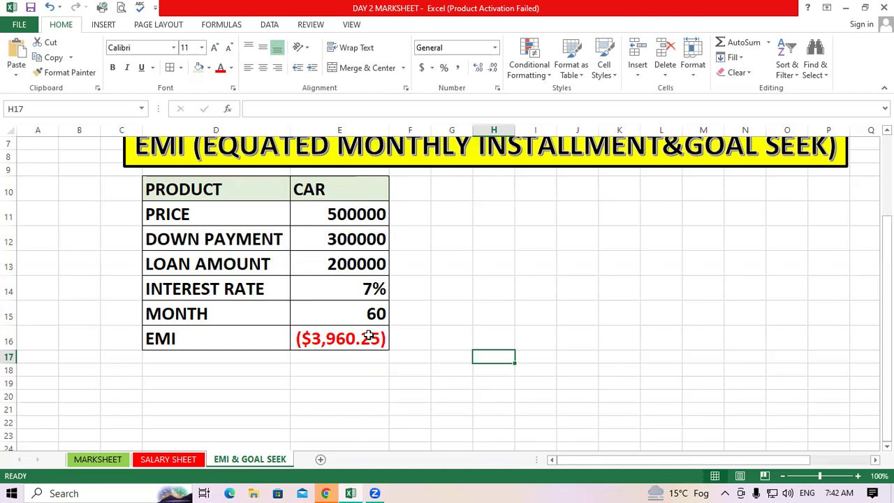
{"action": "left_click", "coordinate": [369, 336]}
{"action": "key", "text": "Delete"}
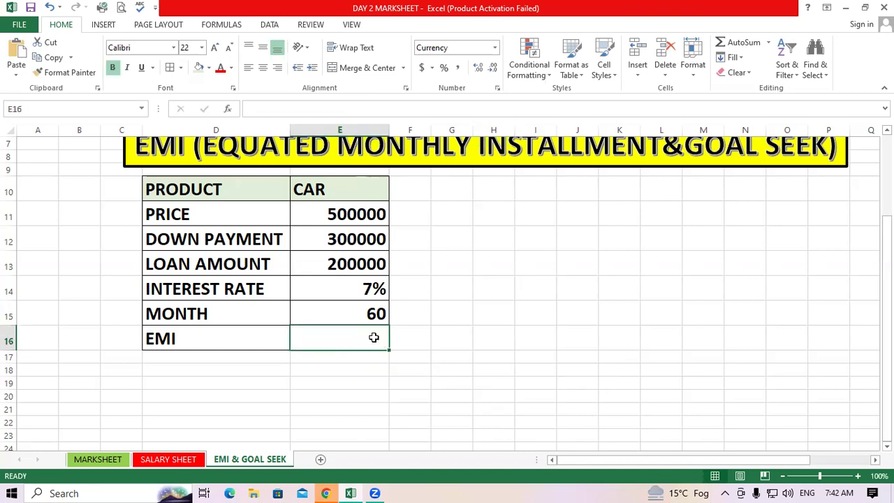
{"action": "key", "text": "Right"}
{"action": "key", "text": "Right"}
{"action": "key", "text": "Right"}
{"action": "key", "text": "Down"}
{"action": "key", "text": "Down"}
{"action": "key", "text": "Down"}
{"action": "left_click", "coordinate": [363, 333]}
{"action": "type", "text": "="}
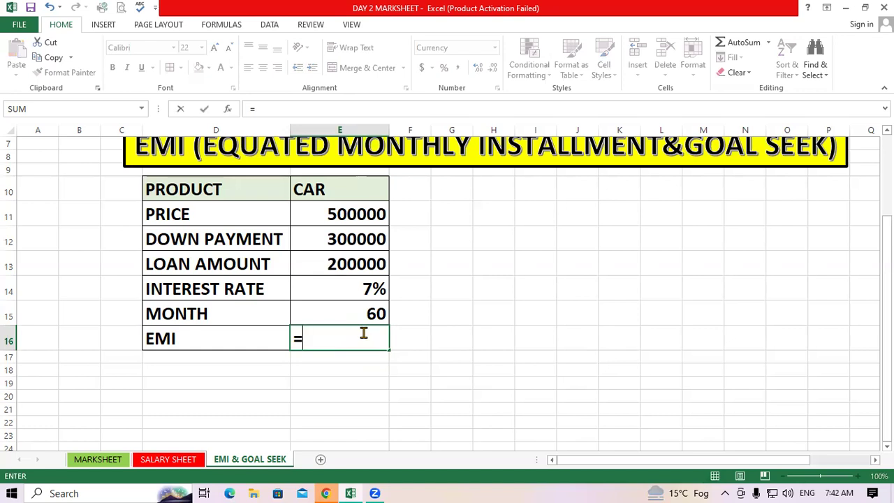
{"action": "type", "text": "PMT"}
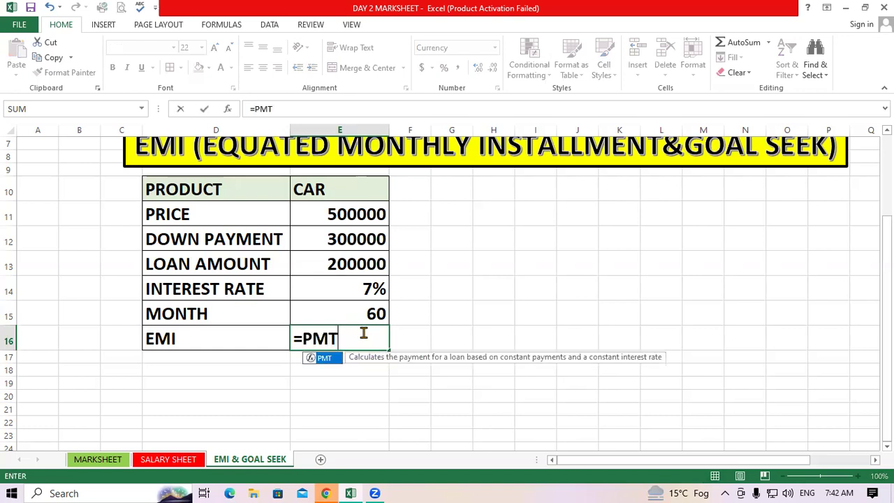
{"action": "type", "text": "("}
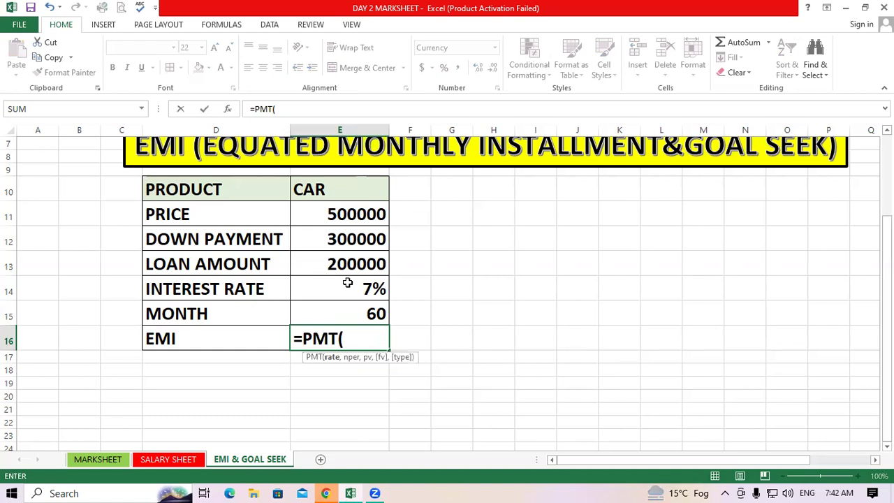
{"action": "left_click", "coordinate": [347, 282]}
{"action": "type", "text": "/12"}
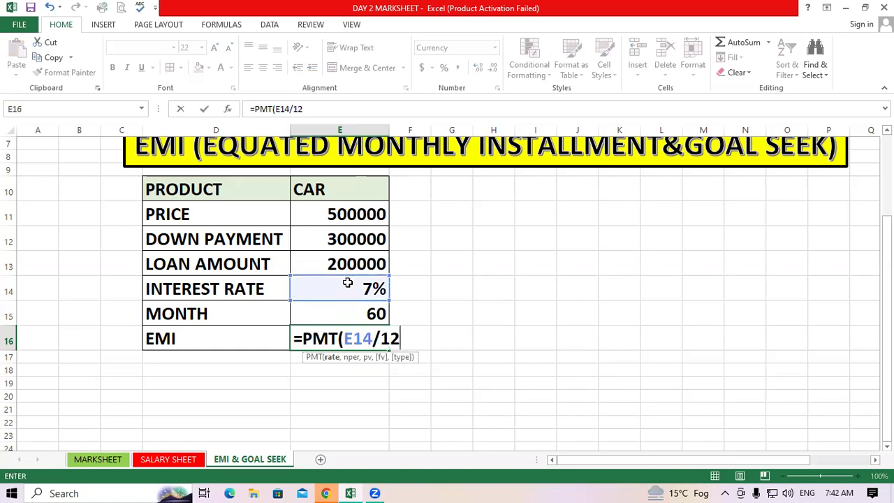
{"action": "type", "text": ","}
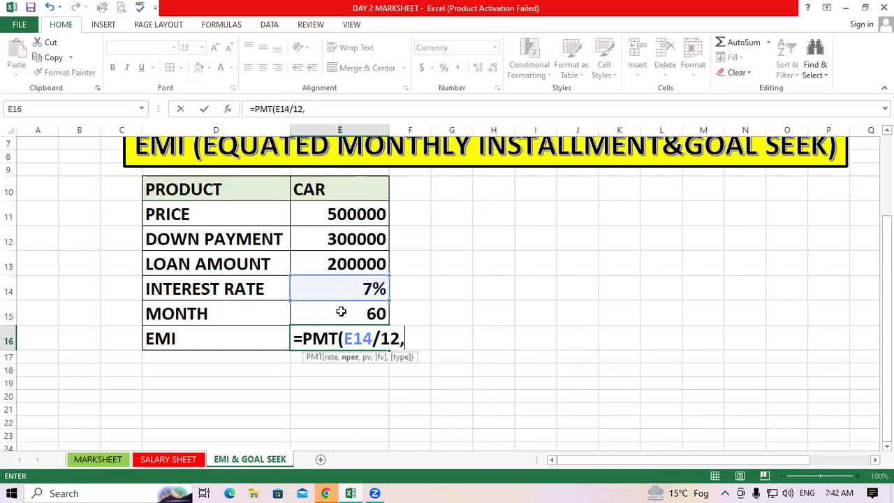
{"action": "left_click", "coordinate": [341, 311]}
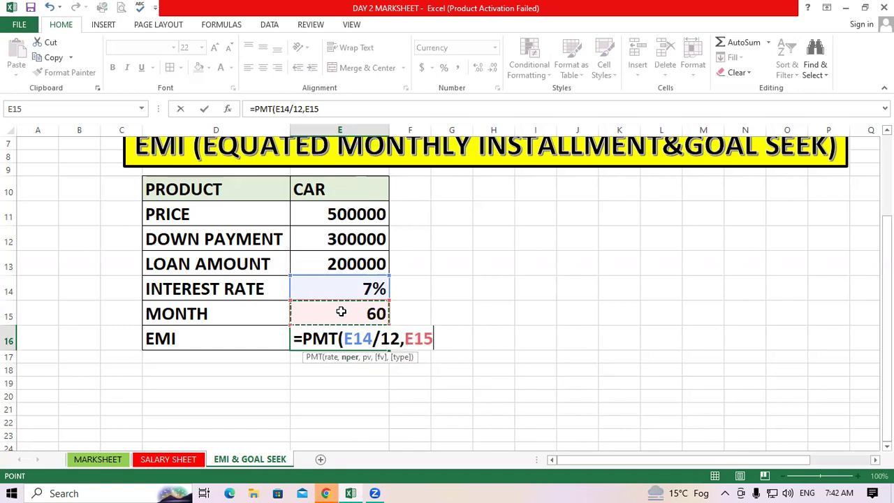
{"action": "type", "text": ","}
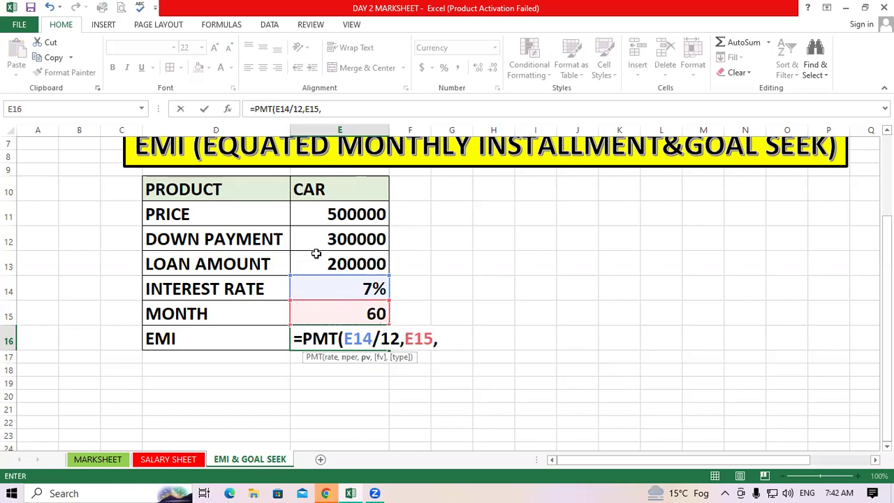
{"action": "left_click", "coordinate": [316, 259]}
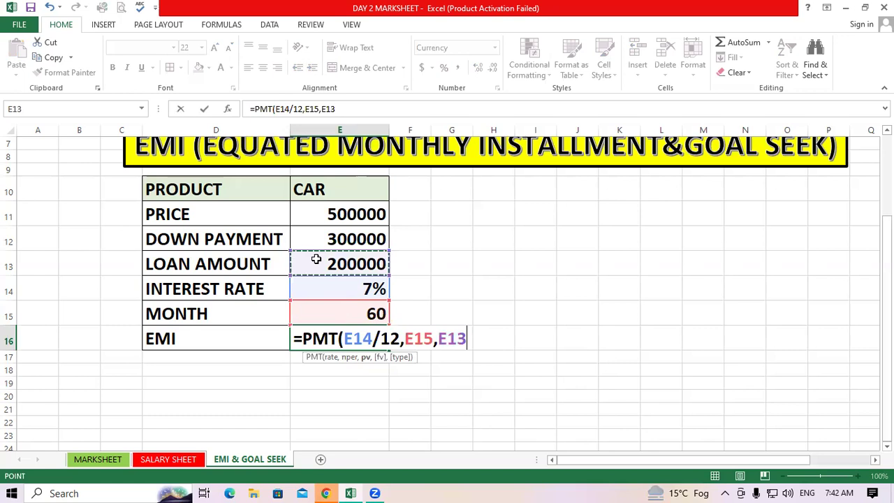
{"action": "type", "text": ","}
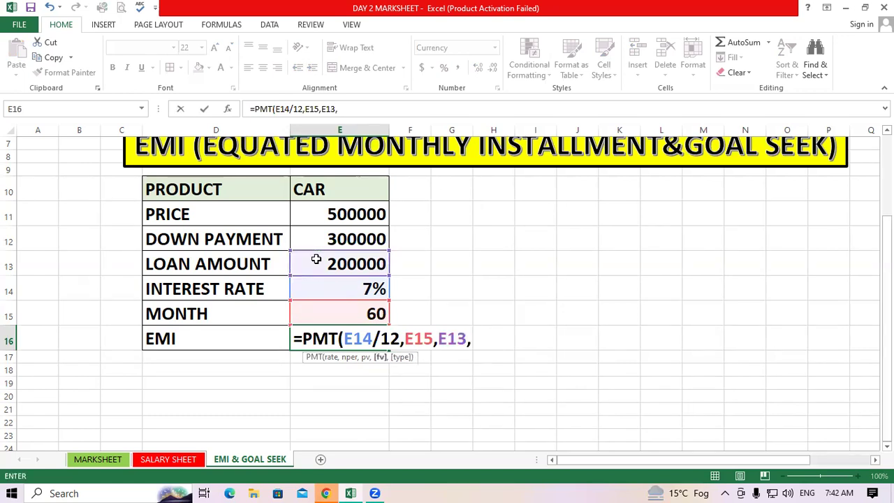
{"action": "type", "text": "1"}
{"action": "type", "text": ")"}
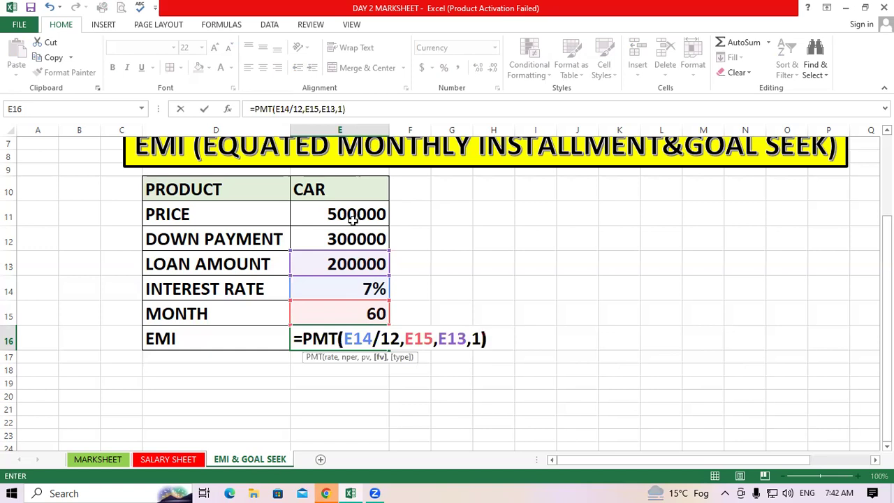
{"action": "key", "text": "ctrl+Return"}
{"action": "key", "text": "Return"}
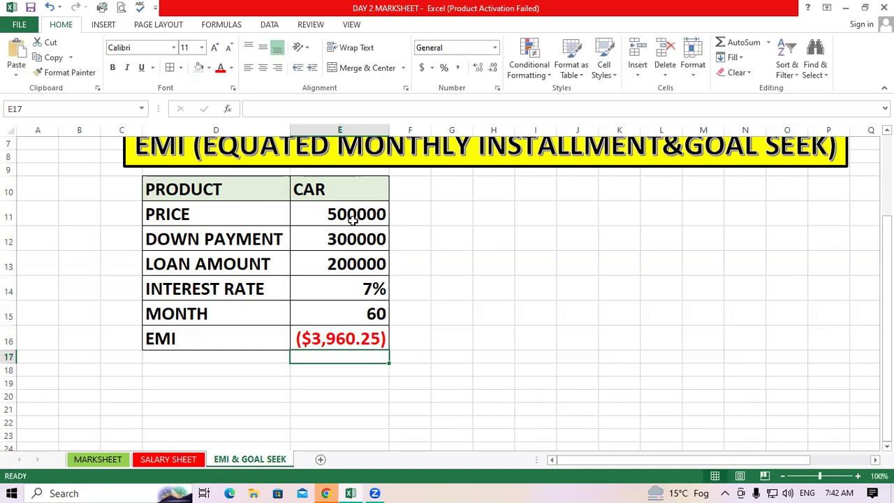
Format E16 as Number with black bracketed negatives, displaying (3,960.25)
{"action": "left_click", "coordinate": [488, 319]}
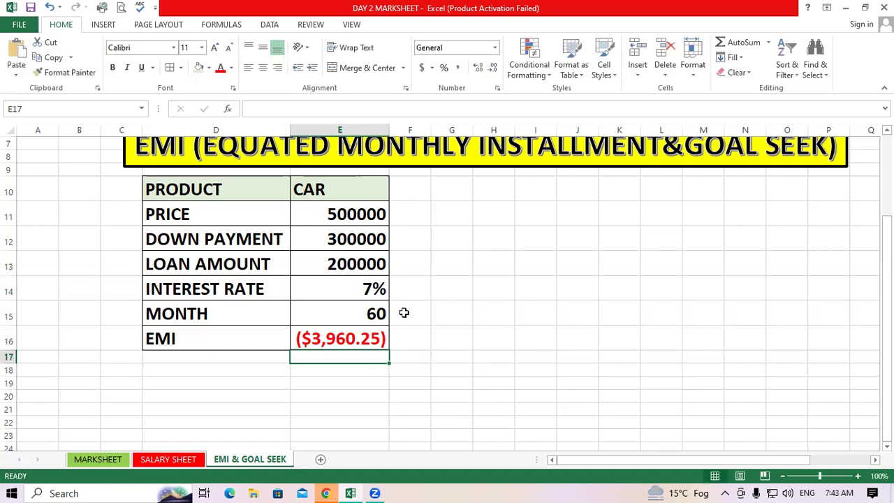
{"action": "left_click", "coordinate": [336, 330]}
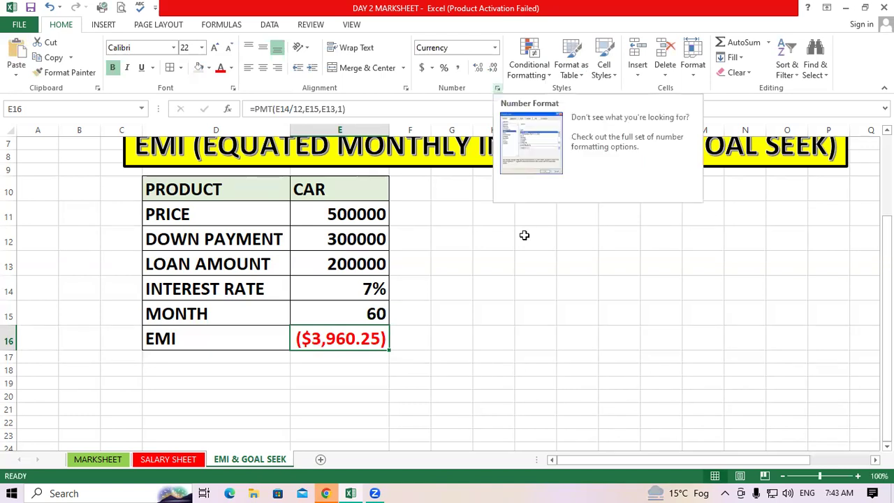
{"action": "left_click", "coordinate": [497, 91]}
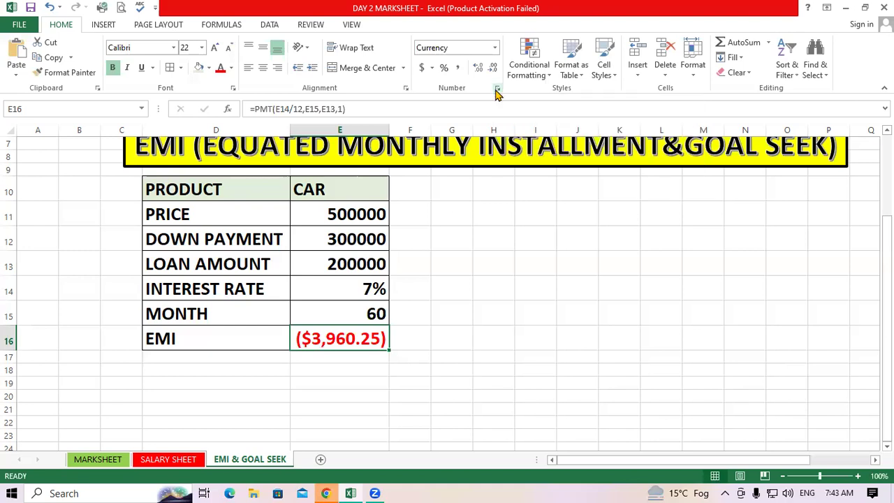
{"action": "left_click", "coordinate": [497, 91]}
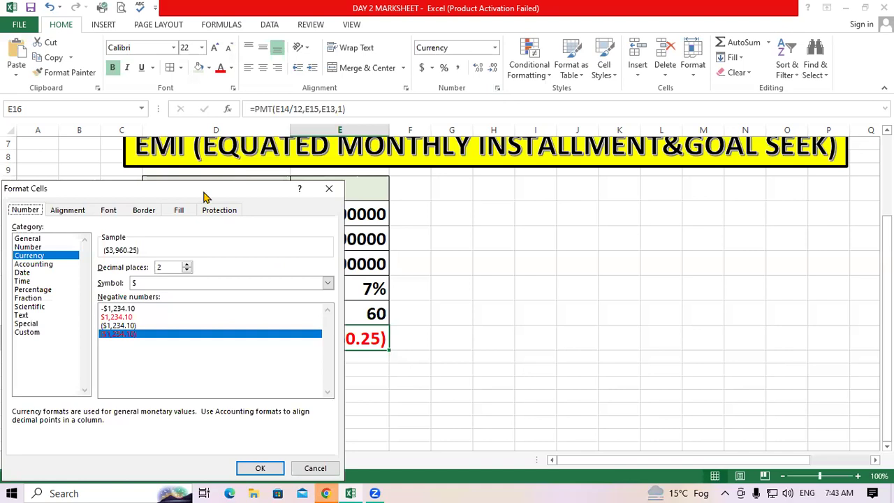
{"action": "left_click_drag", "start_coordinate": [206, 195], "coordinate": [647, 159]}
{"action": "left_click", "coordinate": [473, 210]}
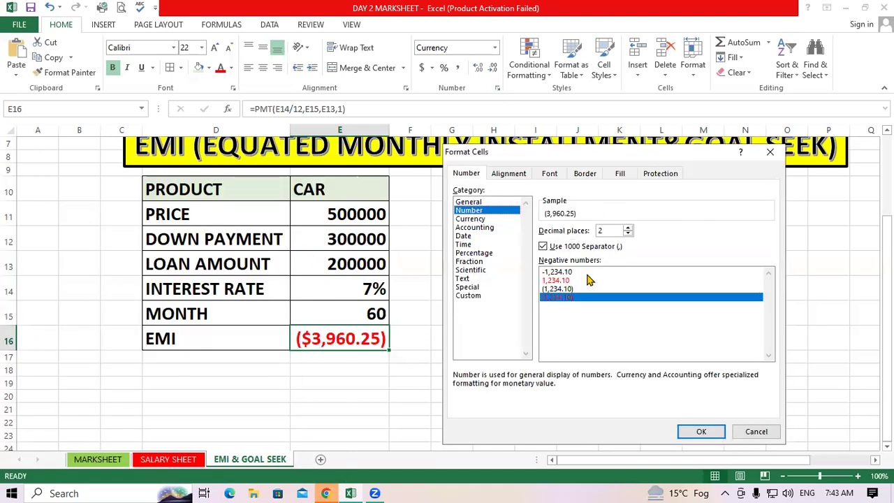
{"action": "left_click", "coordinate": [566, 289]}
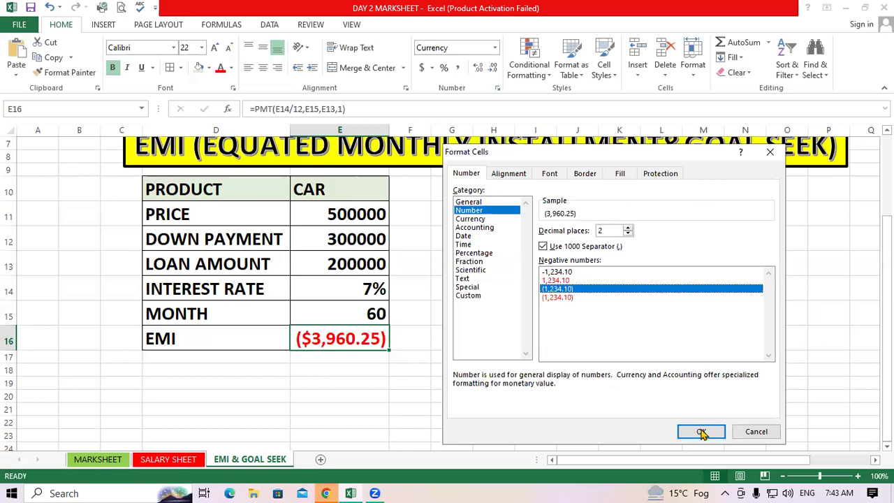
{"action": "key", "text": "Return"}
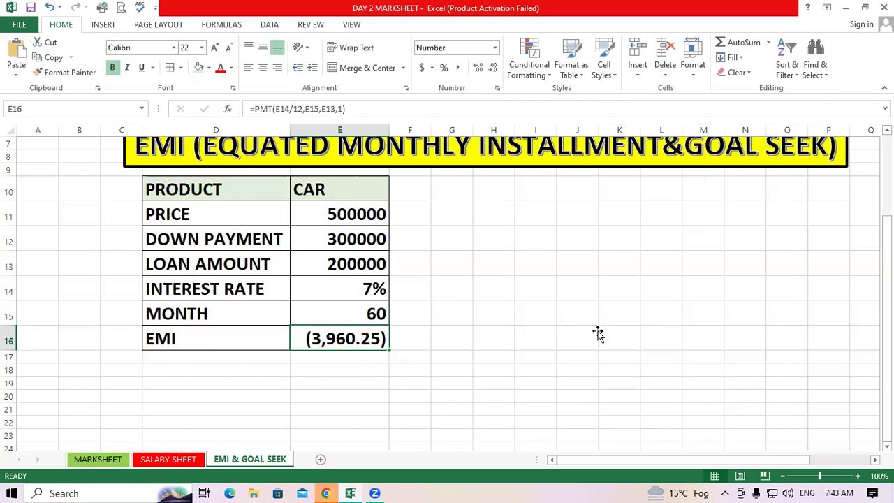
{"action": "left_click", "coordinate": [598, 334]}
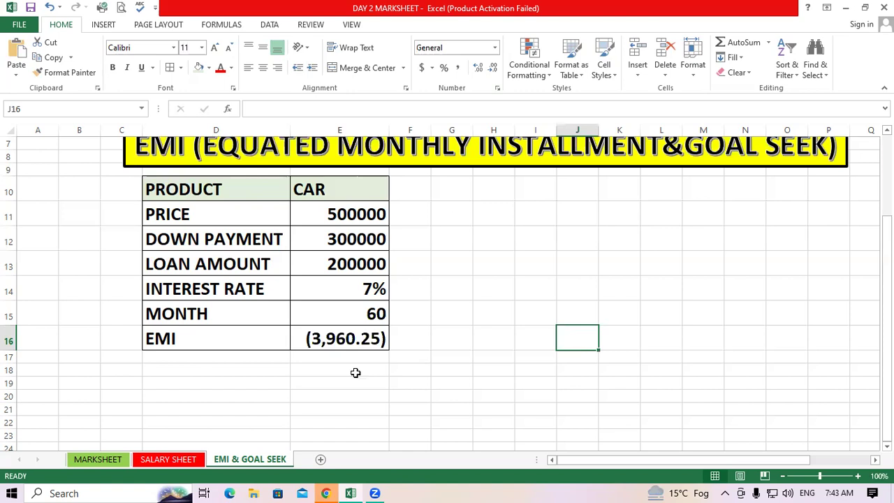
Copy D13's cell style onto D18:E19 with Format Painter
{"action": "left_click", "coordinate": [204, 264]}
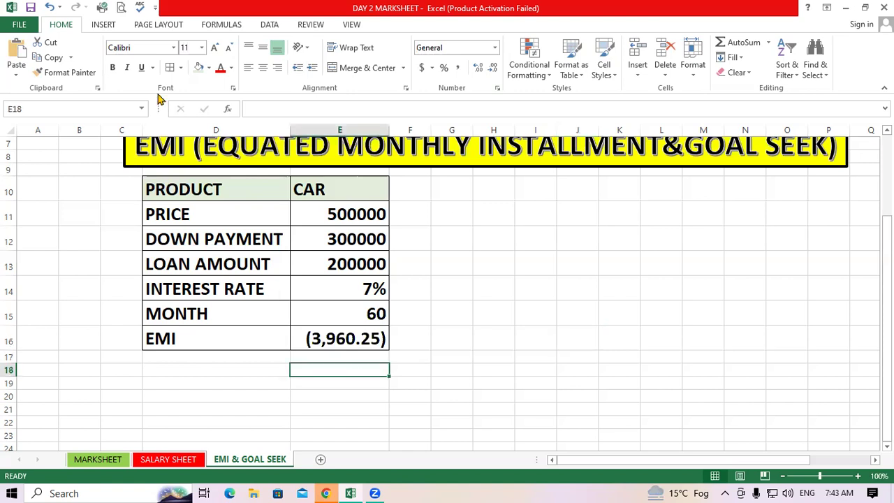
{"action": "left_click", "coordinate": [86, 77]}
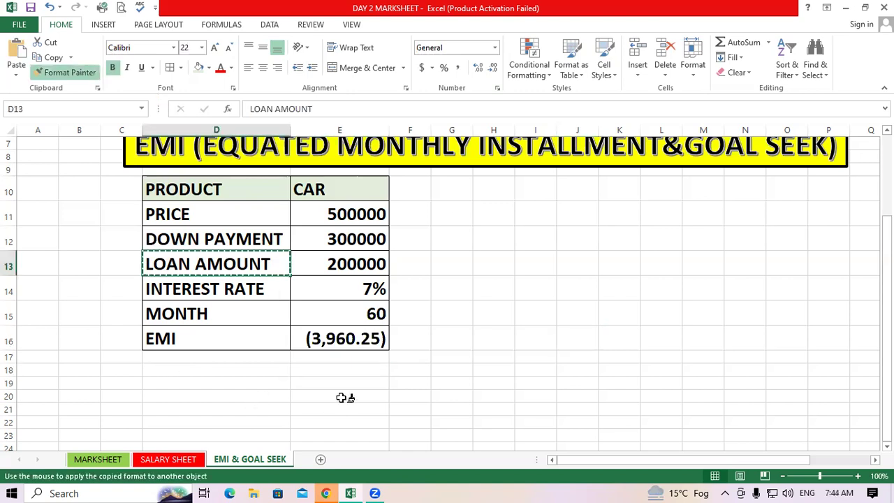
{"action": "left_click_drag", "start_coordinate": [210, 370], "coordinate": [382, 388]}
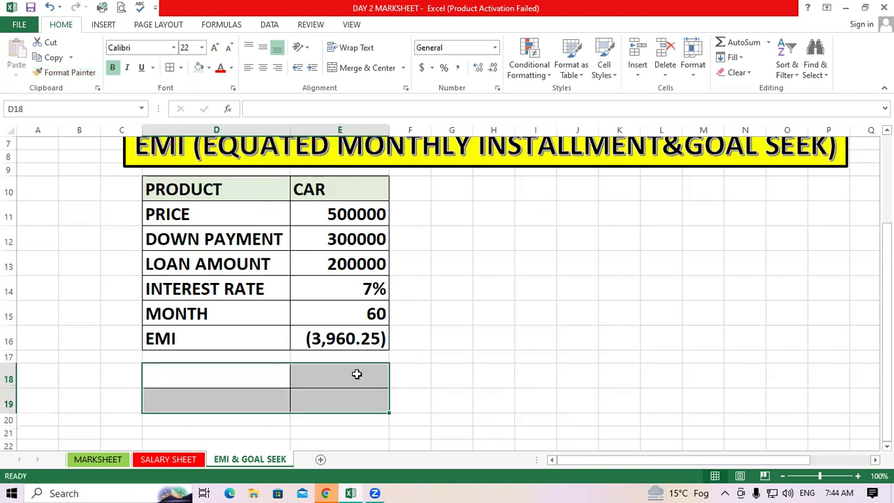
Enter =3960.25*60 in E18 to get the 237615 total repaid
{"action": "left_click", "coordinate": [357, 375]}
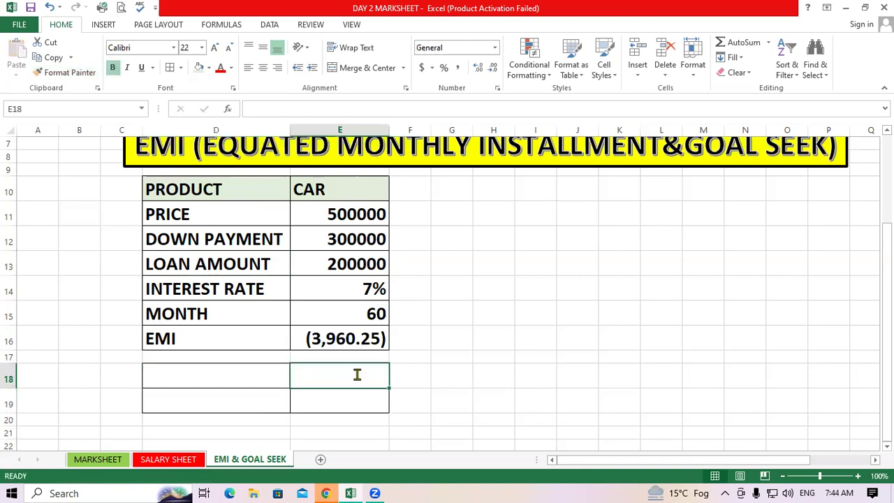
{"action": "type", "text": "="}
{"action": "type", "text": "3"}
{"action": "type", "text": "960."}
{"action": "type", "text": "25"}
{"action": "type", "text": "*"}
{"action": "type", "text": "6"}
{"action": "type", "text": "0"}
{"action": "key", "text": "Return"}
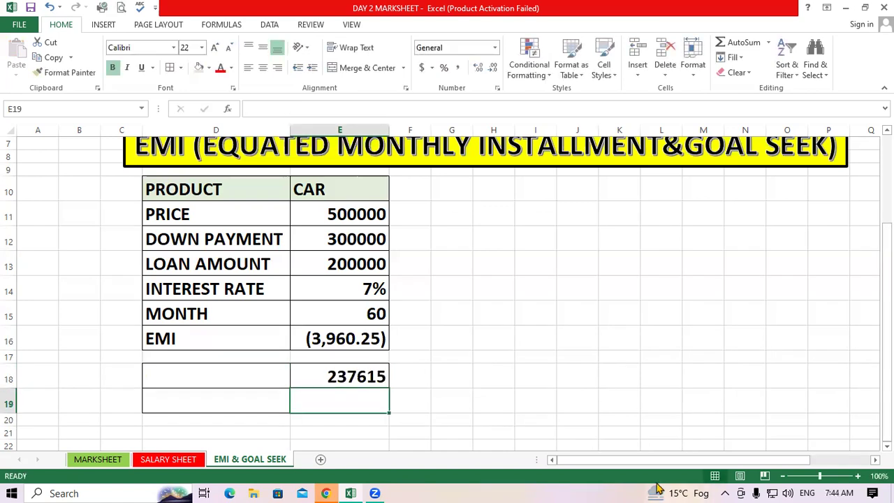
{"action": "left_click", "coordinate": [526, 289]}
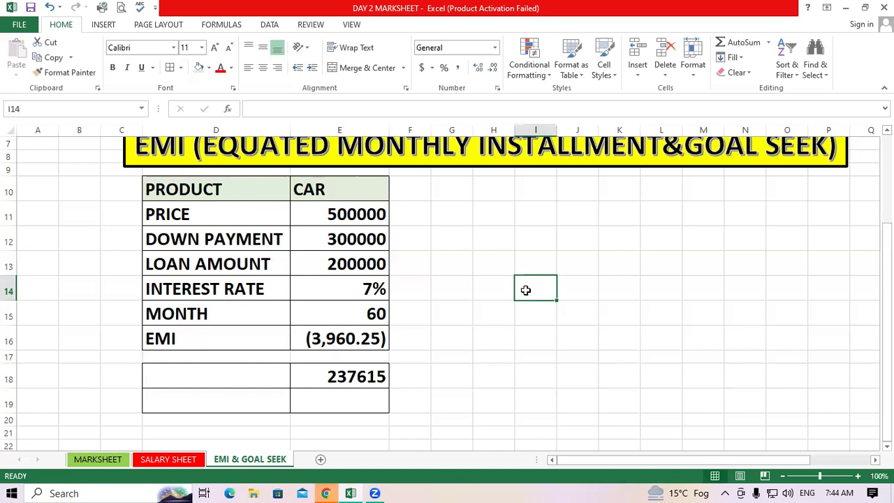
{"action": "left_click", "coordinate": [354, 377]}
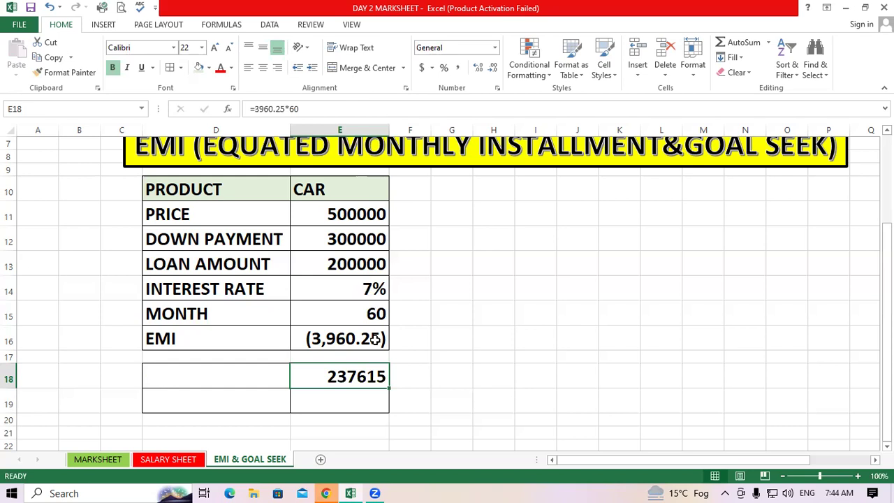
Label D18 'TOTAL VALUE' and start typing 'INTEREST AMOUNT' in D19
{"action": "left_click", "coordinate": [206, 373]}
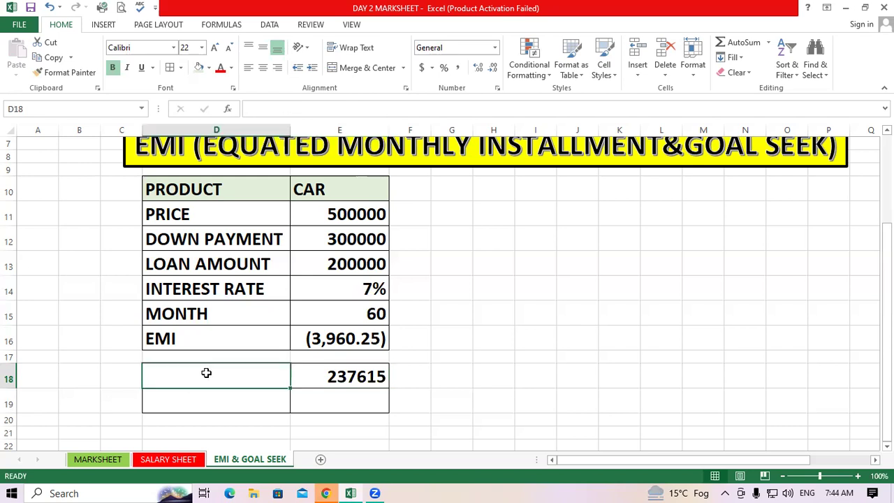
{"action": "double_click", "coordinate": [206, 373]}
{"action": "type", "text": "TOTAL"}
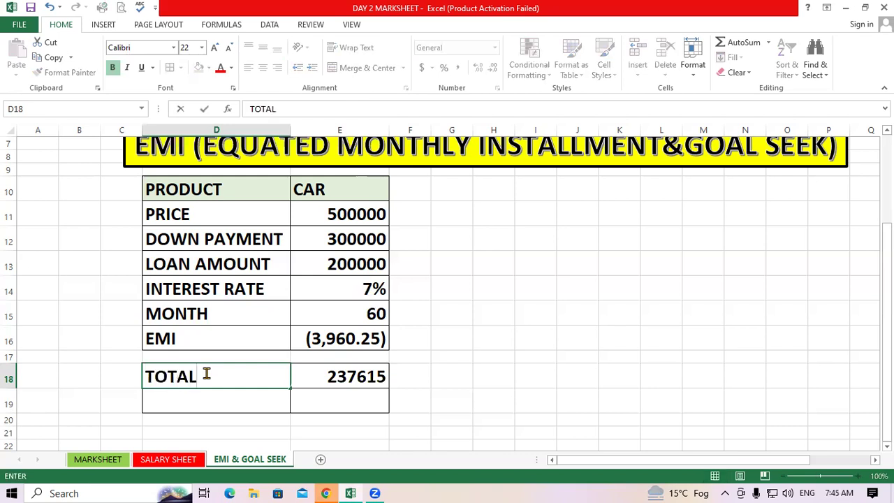
{"action": "type", "text": " V"}
{"action": "type", "text": "ALUE"}
{"action": "left_click", "coordinate": [218, 398]}
{"action": "type", "text": "I"}
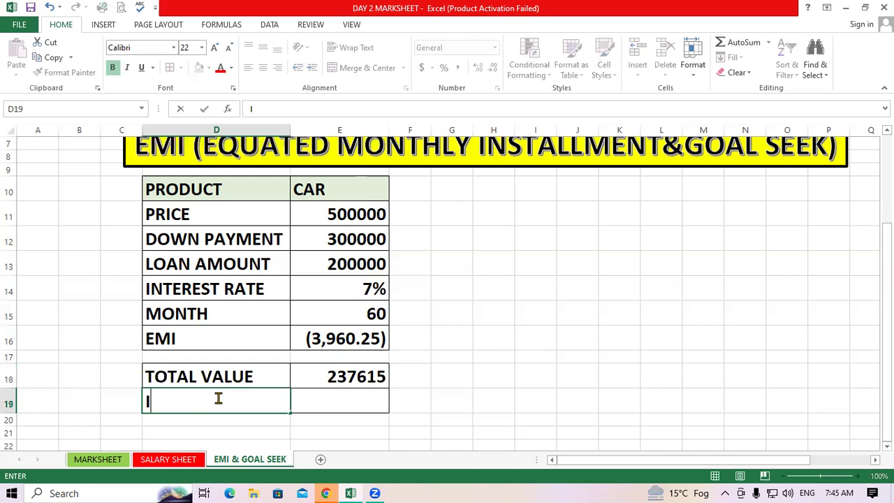
{"action": "type", "text": "NTEREST AMOUNT"}
Confirm the INTEREST AMOUNT label and autofit column D to its labels
{"action": "key", "text": "Return"}
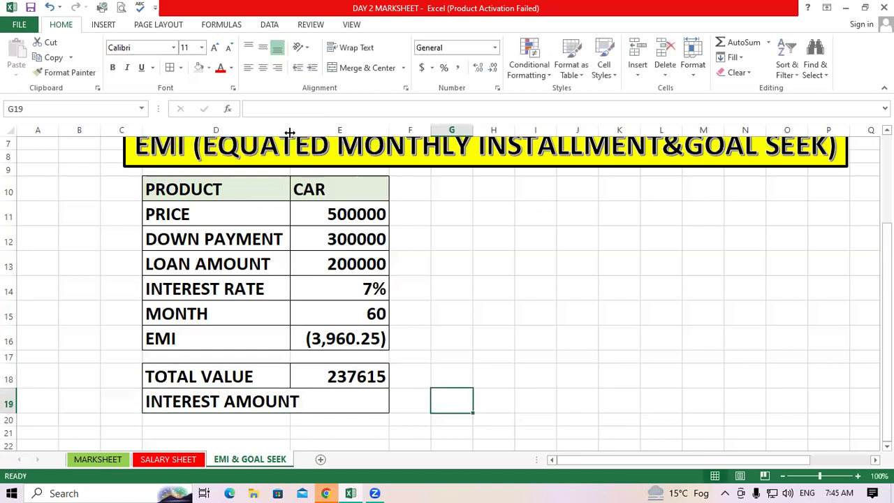
{"action": "key", "text": "Up"}
{"action": "key", "text": "Up"}
{"action": "key", "text": "alt+h"}
{"action": "key", "text": "o"}
{"action": "key", "text": "i"}
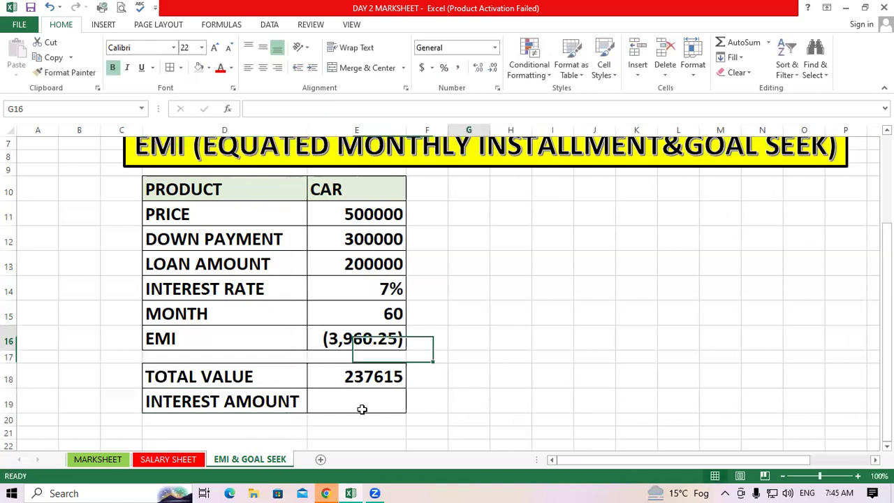
Enter 37615 as the interest amount in E19
{"action": "left_click", "coordinate": [362, 409]}
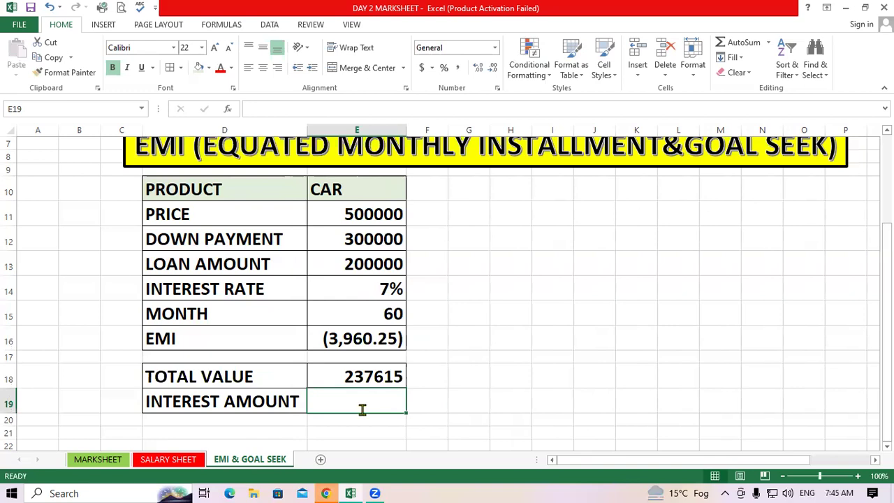
{"action": "type", "text": "37615"}
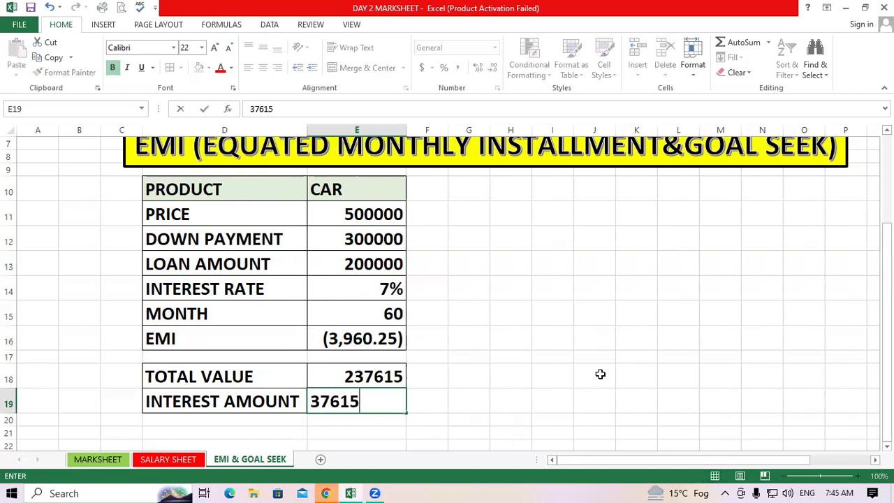
{"action": "left_click", "coordinate": [600, 374]}
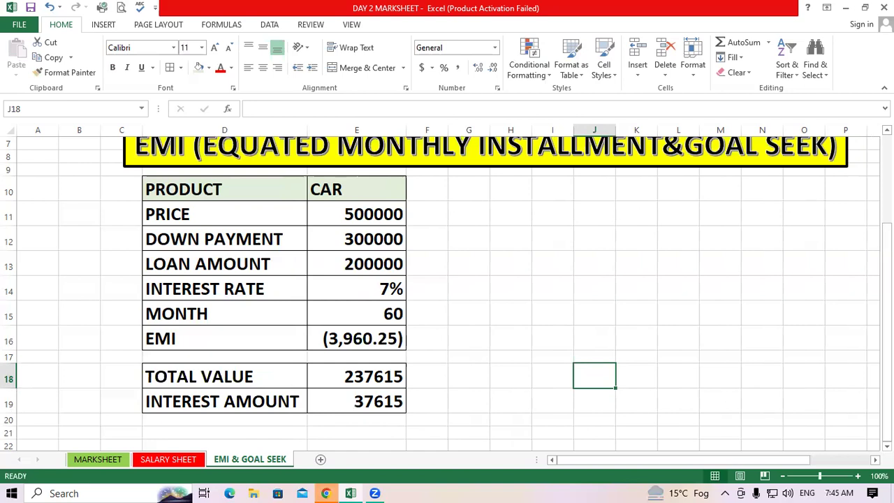
{"action": "scroll", "coordinate": [681, 279], "scroll_direction": "up", "scroll_amount": 1}
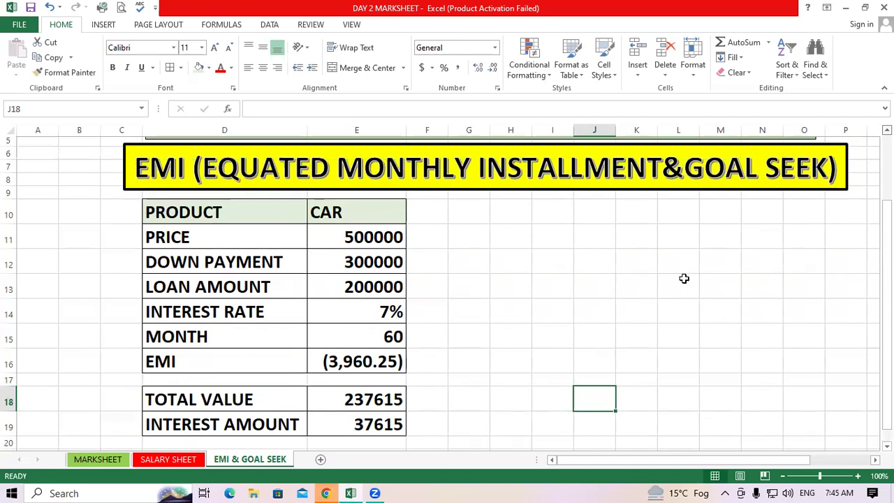
{"action": "left_click", "coordinate": [663, 323]}
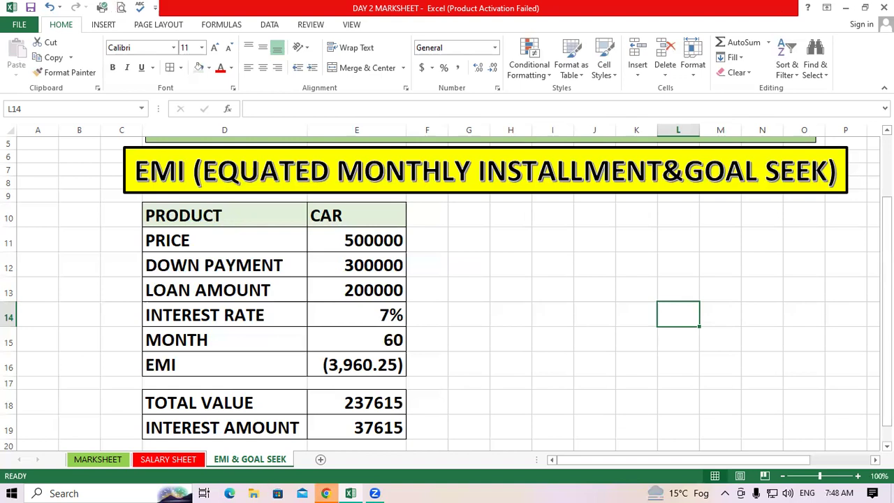
Copy the car loan table D10:E16 to G10 and autofit the new columns
{"action": "left_click_drag", "start_coordinate": [225, 210], "coordinate": [374, 360]}
{"action": "right_click", "coordinate": [335, 307]}
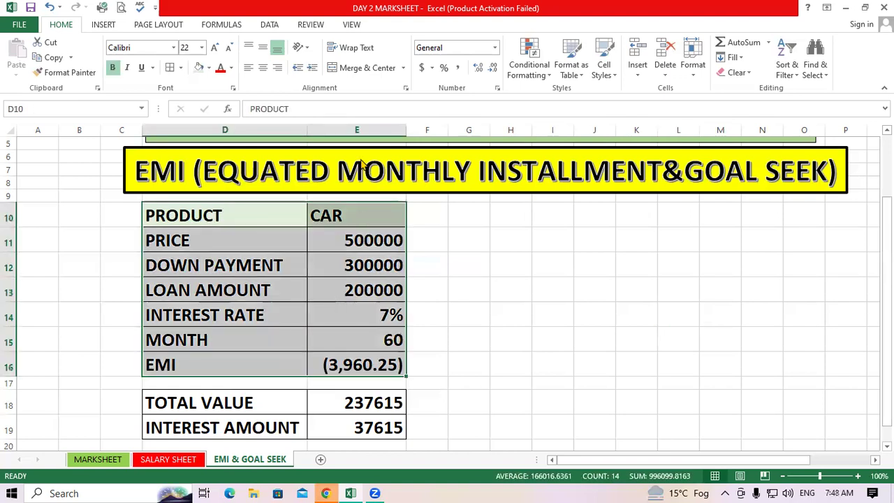
{"action": "left_click", "coordinate": [360, 149]}
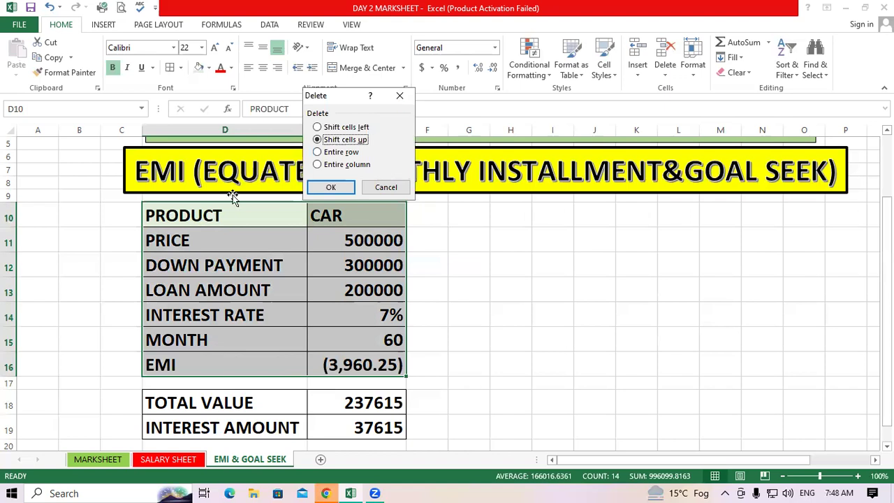
{"action": "key", "text": "Escape"}
{"action": "right_click", "coordinate": [230, 250]}
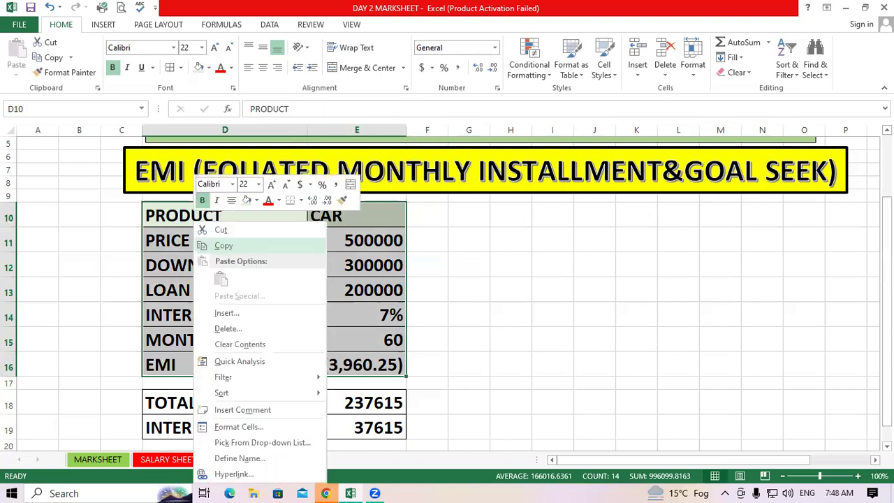
{"action": "left_click", "coordinate": [233, 252]}
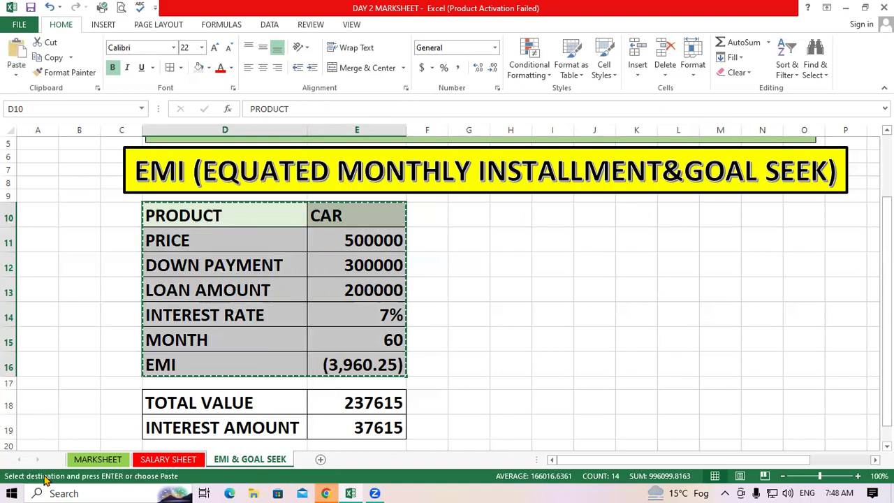
{"action": "left_click", "coordinate": [477, 221]}
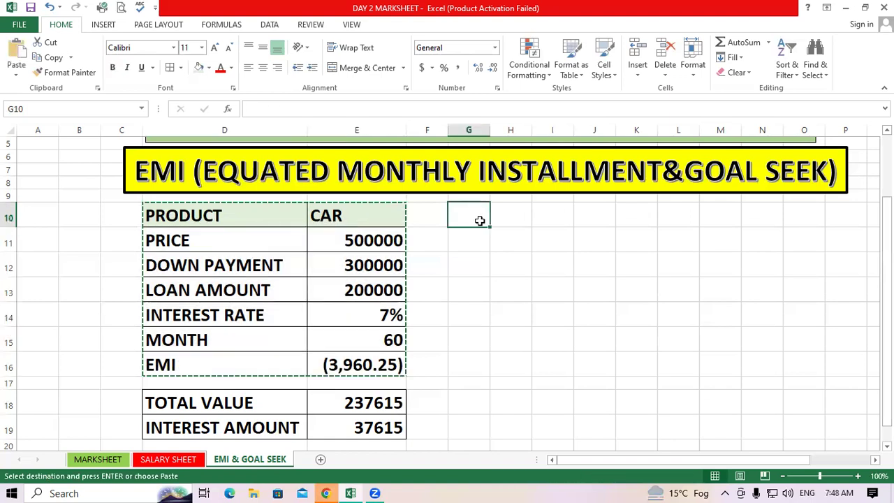
{"action": "key", "text": "ctrl+v"}
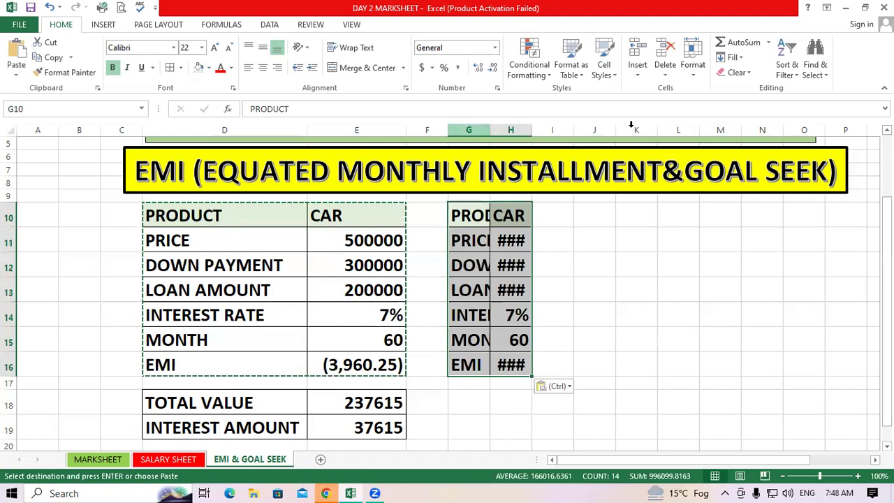
{"action": "key", "text": "alt+h"}
{"action": "key", "text": "o"}
{"action": "key", "text": "i"}
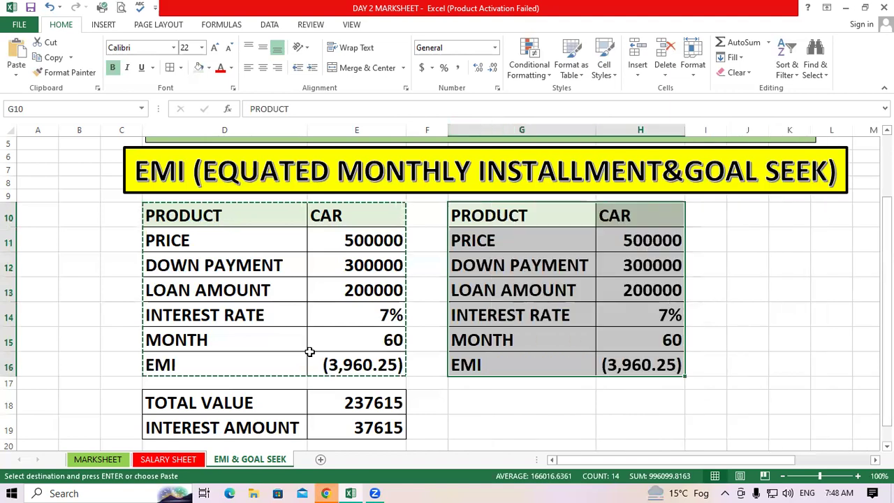
{"action": "left_click", "coordinate": [723, 294]}
Copy the TOTAL VALUE and INTEREST AMOUNT rows under the second table
{"action": "left_click_drag", "start_coordinate": [296, 412], "coordinate": [371, 429]}
{"action": "right_click", "coordinate": [357, 430]}
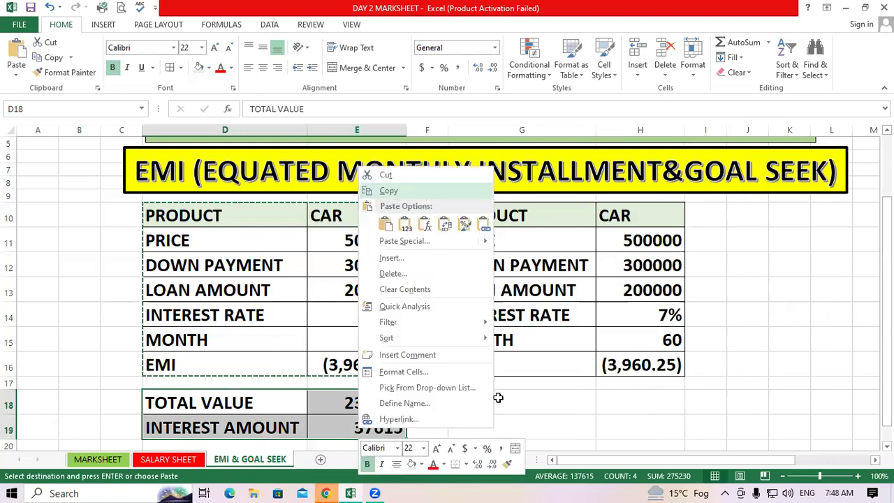
{"action": "key", "text": "c"}
{"action": "left_click", "coordinate": [498, 398]}
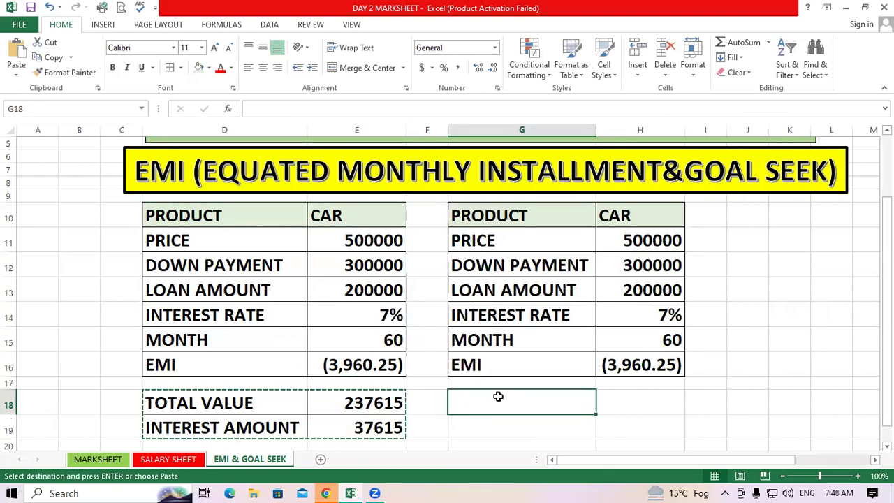
{"action": "key", "text": "ctrl+v"}
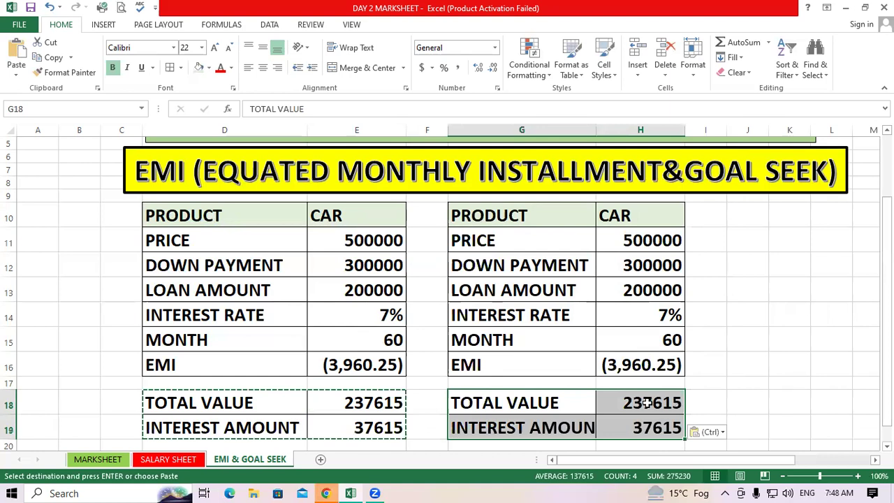
Clear the copied results in H18:H19 and autofit column G
{"action": "left_click_drag", "start_coordinate": [647, 403], "coordinate": [649, 429]}
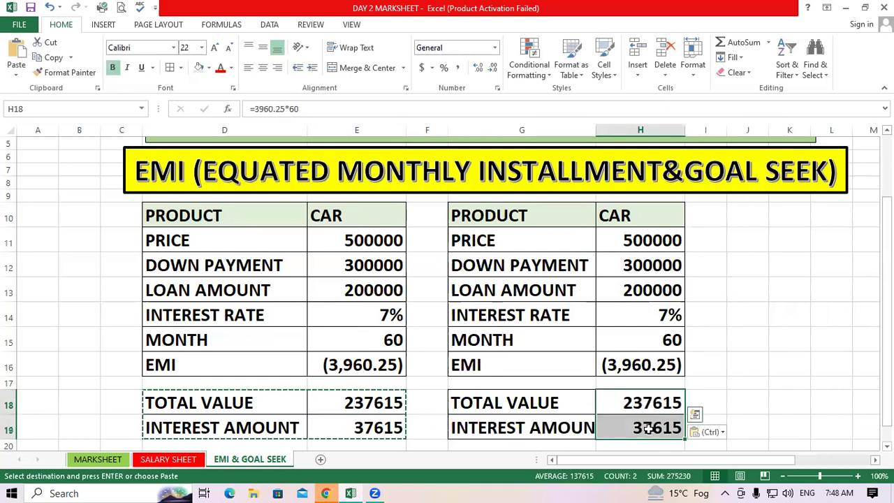
{"action": "key", "text": "Delete"}
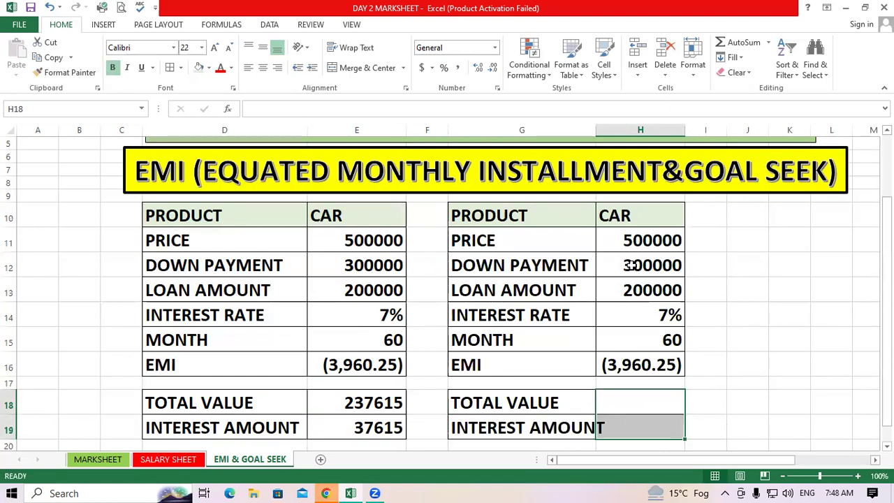
{"action": "left_click", "coordinate": [771, 395]}
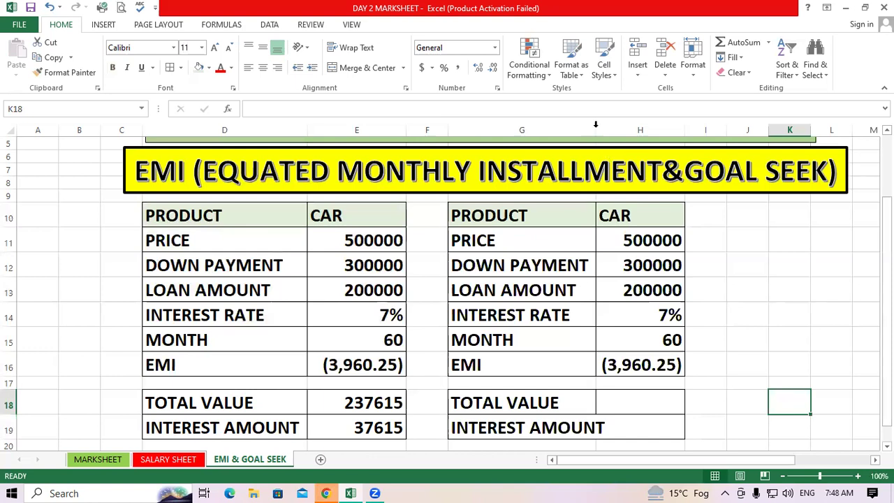
{"action": "double_click", "coordinate": [597, 132]}
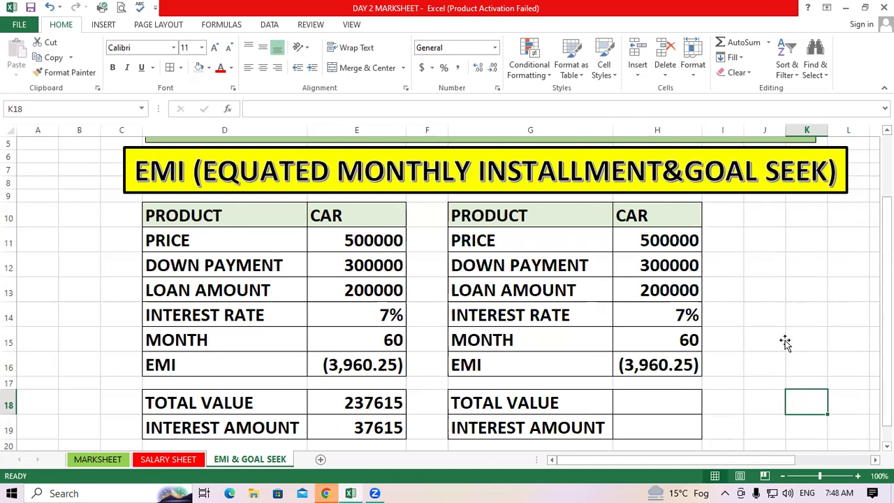
{"action": "left_click", "coordinate": [785, 342]}
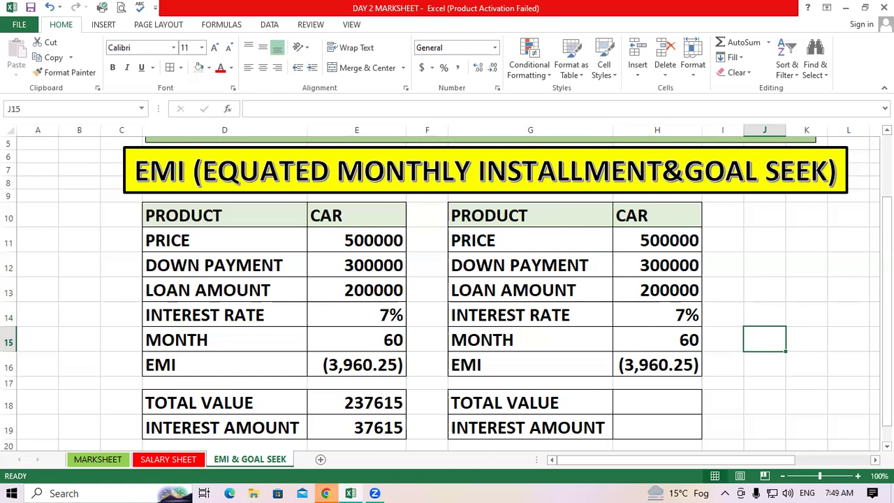
Return to the sheet top, select the right-hand EMI cell H16, and show the Data tools
{"action": "scroll", "coordinate": [447, 287], "scroll_direction": "up", "scroll_amount": 1}
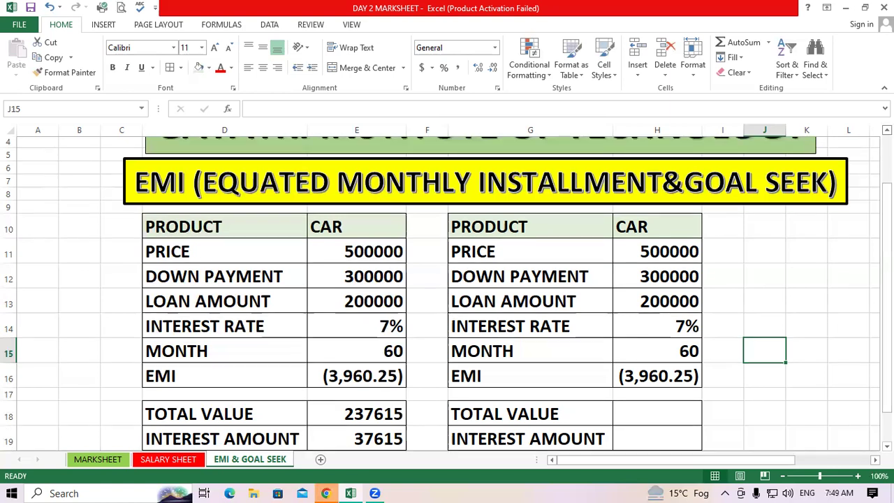
{"action": "scroll", "coordinate": [231, 387], "scroll_direction": "up", "scroll_amount": 1}
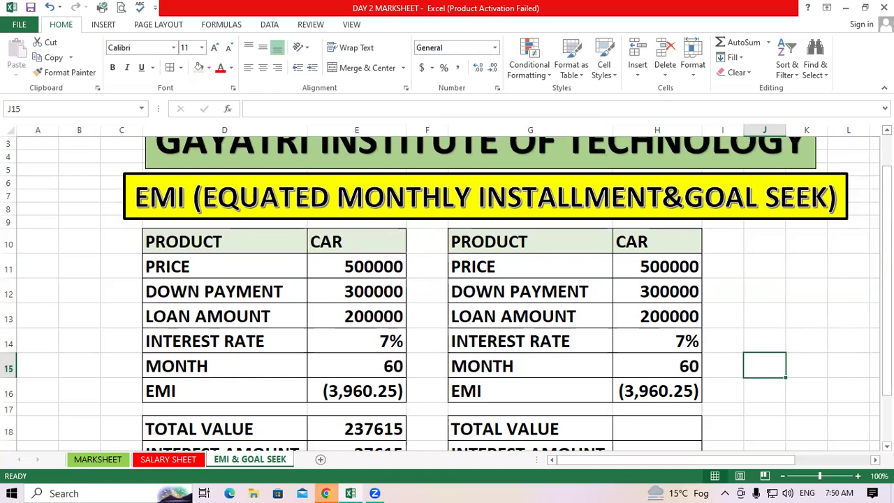
{"action": "scroll", "coordinate": [661, 415], "scroll_direction": "up", "scroll_amount": 1}
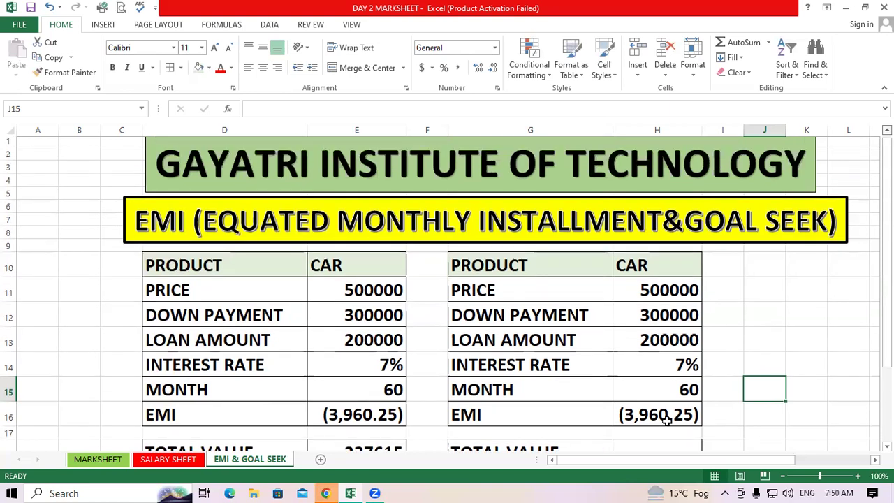
{"action": "left_click", "coordinate": [661, 414]}
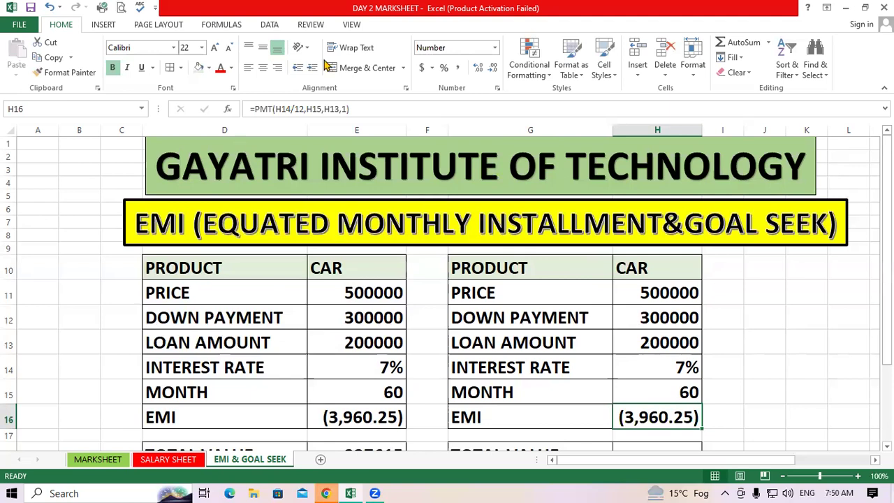
{"action": "left_click", "coordinate": [266, 26]}
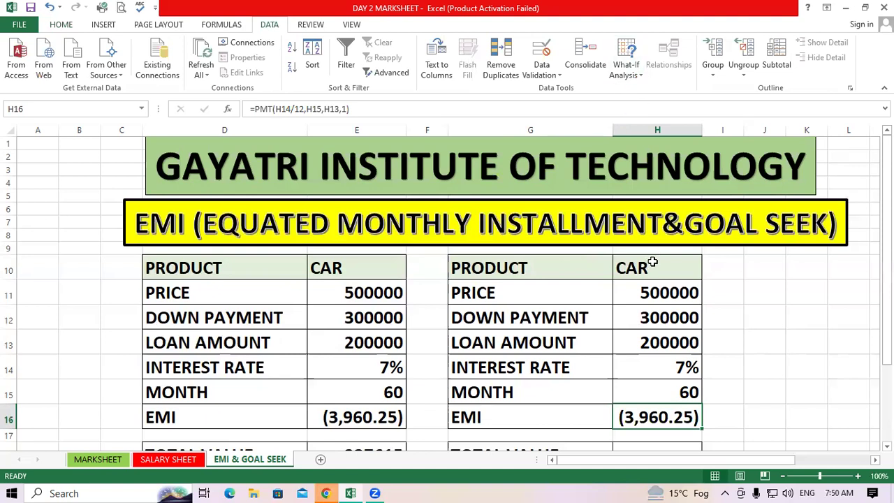
Run Goal Seek to set EMI cell H16 to -2000 by changing the months in H15
{"action": "left_click", "coordinate": [620, 77]}
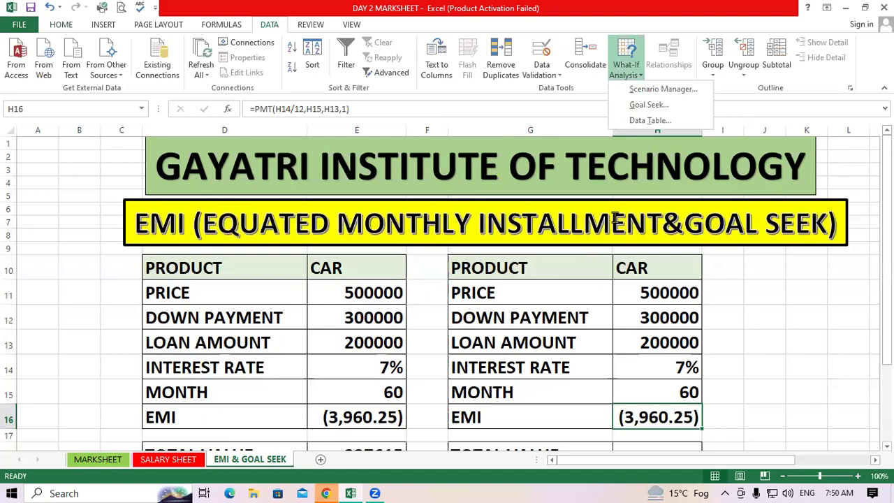
{"action": "left_click", "coordinate": [650, 106]}
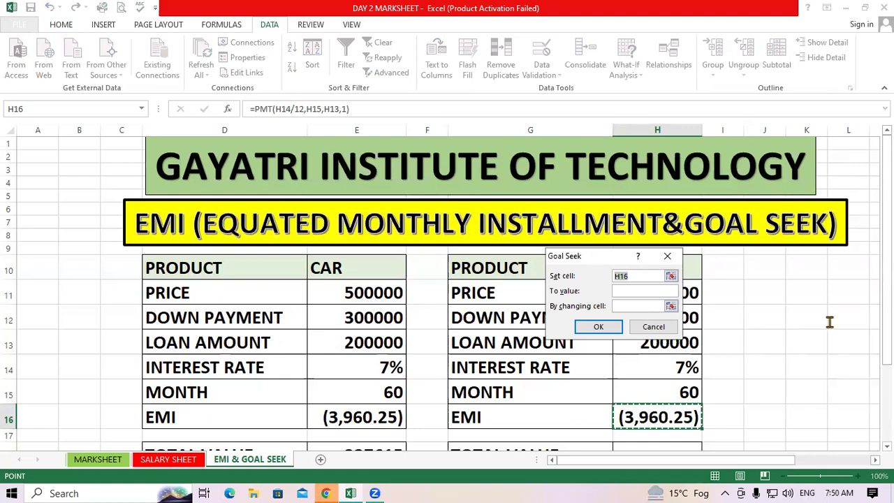
{"action": "left_click_drag", "start_coordinate": [595, 258], "coordinate": [772, 307]}
{"action": "key", "text": "Tab"}
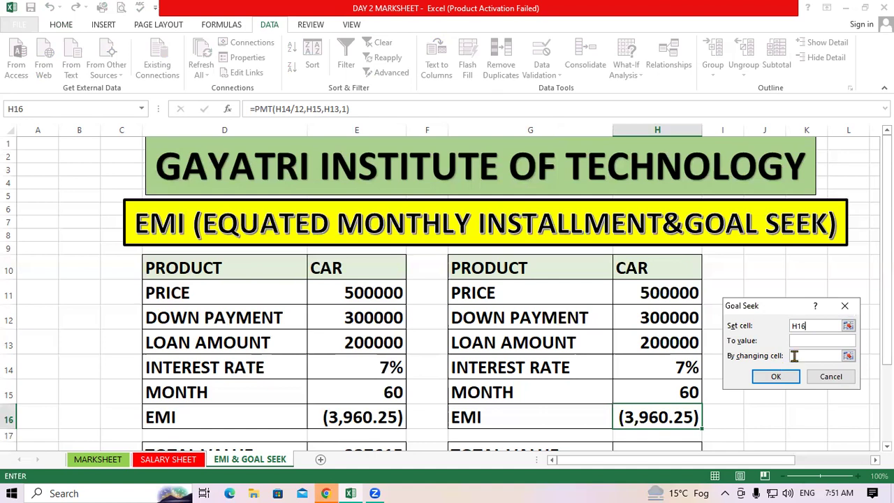
{"action": "left_click", "coordinate": [808, 341]}
{"action": "type", "text": "("}
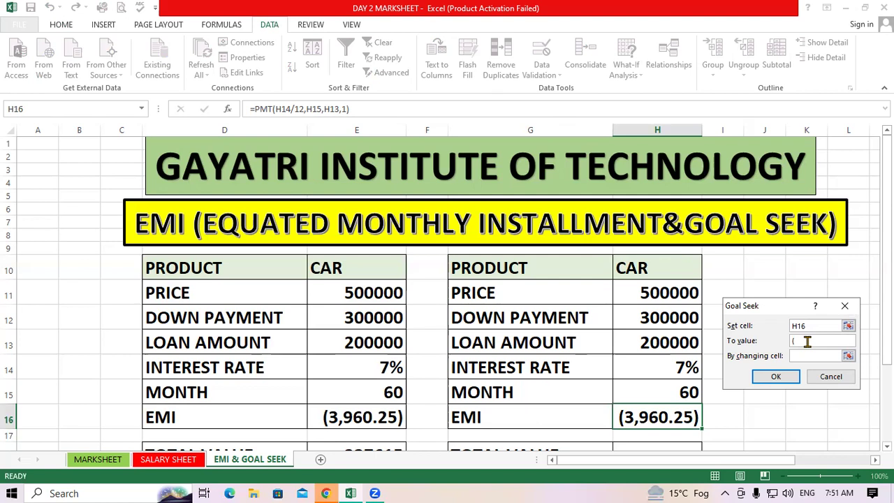
{"action": "type", "text": "2000"}
{"action": "left_click", "coordinate": [797, 357]}
{"action": "left_click", "coordinate": [820, 357]}
{"action": "left_click", "coordinate": [662, 382]}
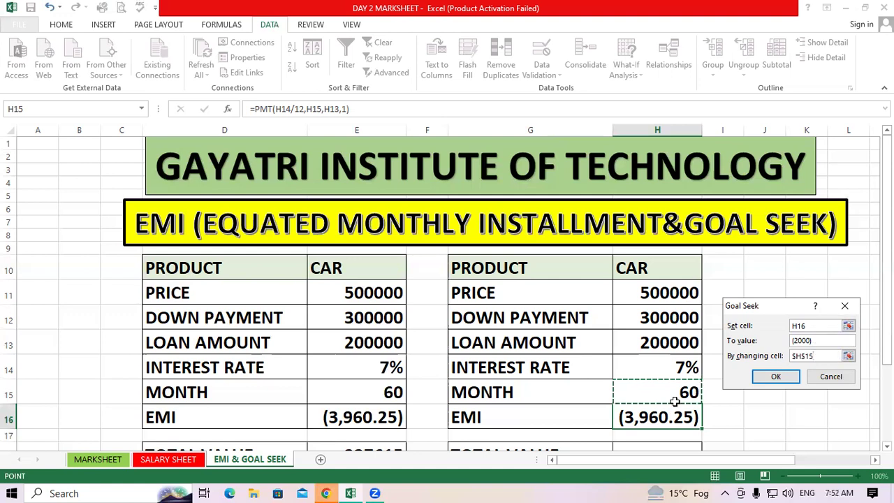
{"action": "left_click", "coordinate": [776, 377]}
Dismiss the Goal Seek result, leaving 60 months and a (3,960.25) EMI
{"action": "left_click", "coordinate": [774, 374]}
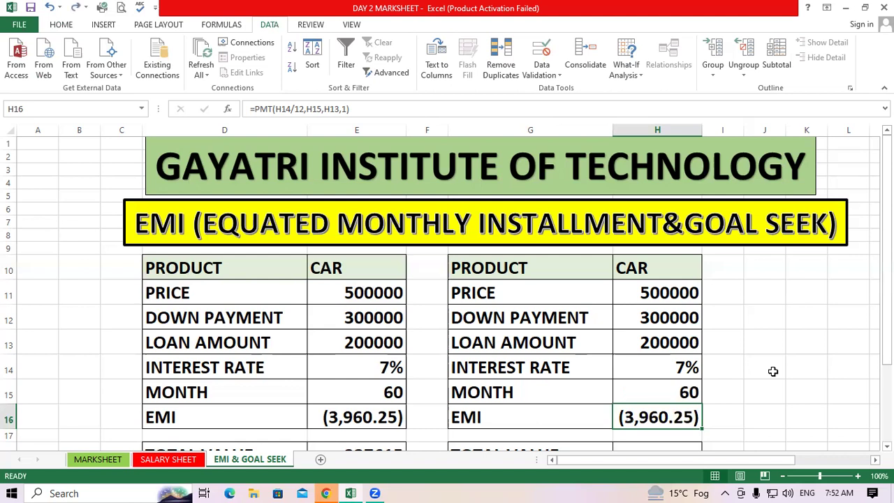
{"action": "left_click", "coordinate": [773, 372]}
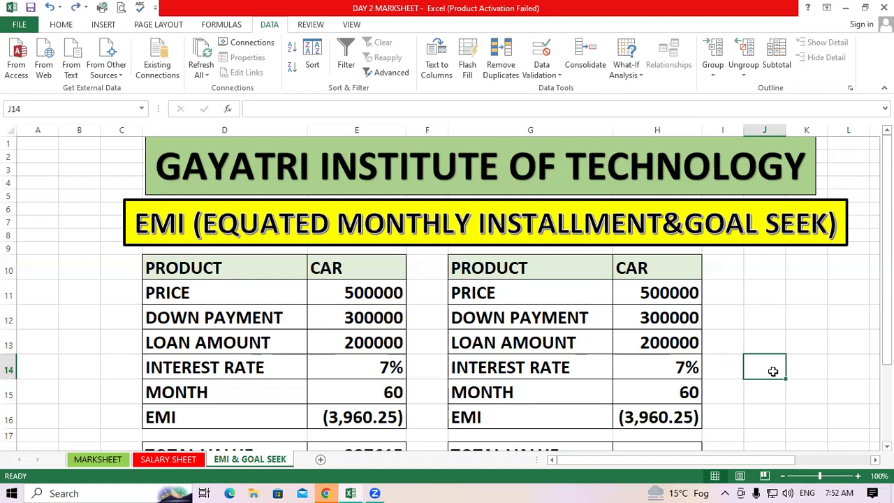
Goal Seek H16 to -2000 by changing H15 and keep the solved 150.5182 months
{"action": "left_click", "coordinate": [664, 417]}
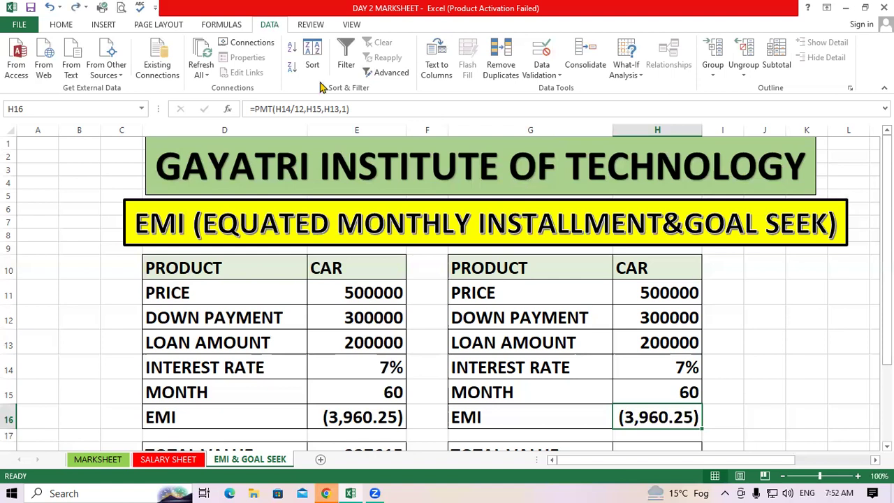
{"action": "left_click", "coordinate": [628, 73]}
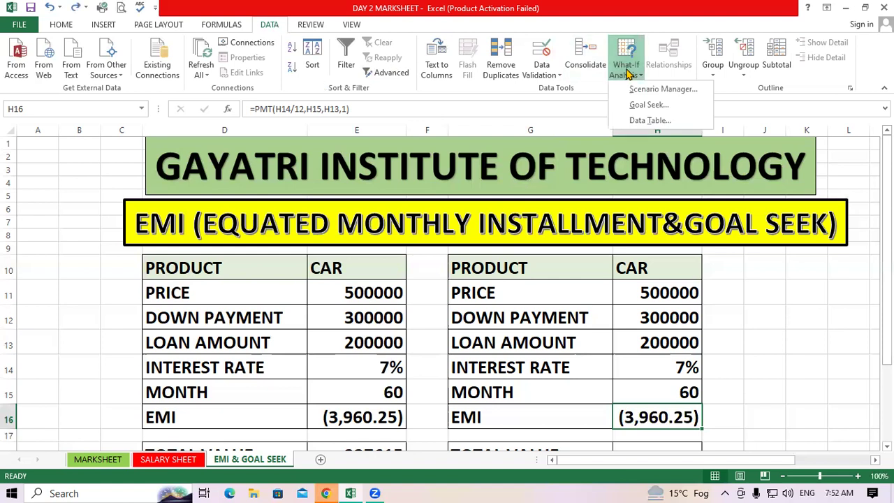
{"action": "left_click", "coordinate": [650, 104]}
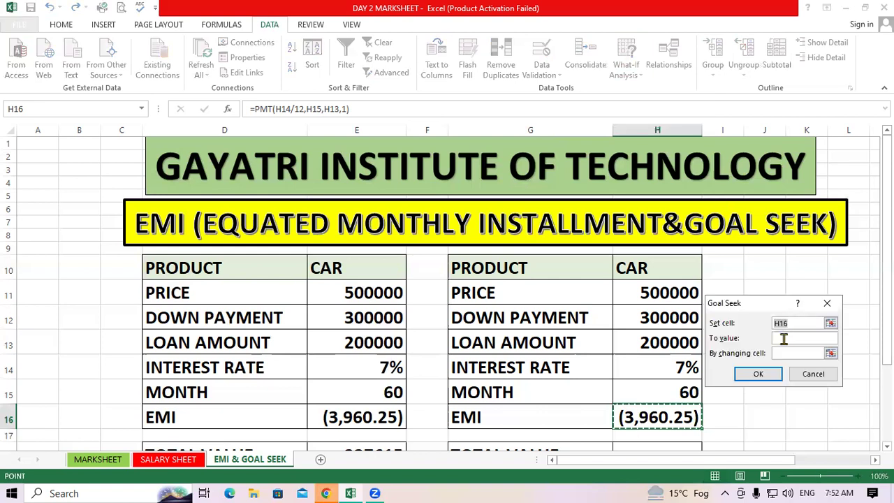
{"action": "left_click", "coordinate": [783, 339]}
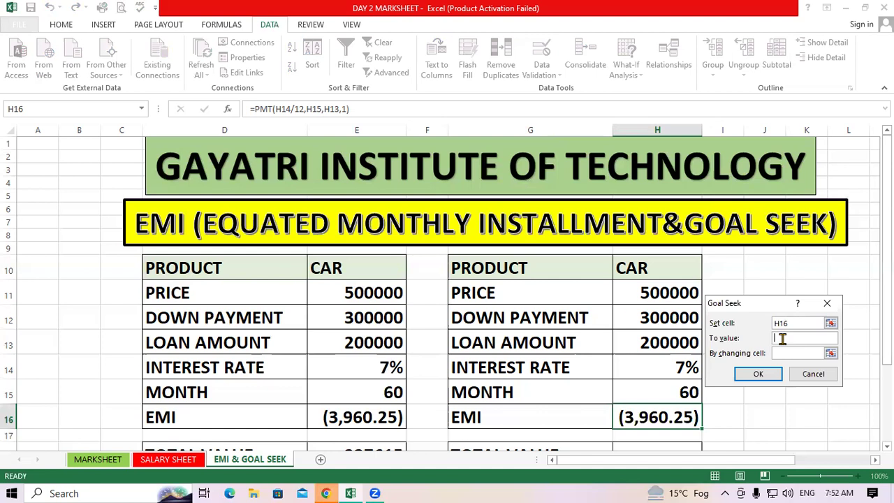
{"action": "type", "text": "2000"}
{"action": "left_click", "coordinate": [788, 357]}
{"action": "left_click", "coordinate": [681, 388]}
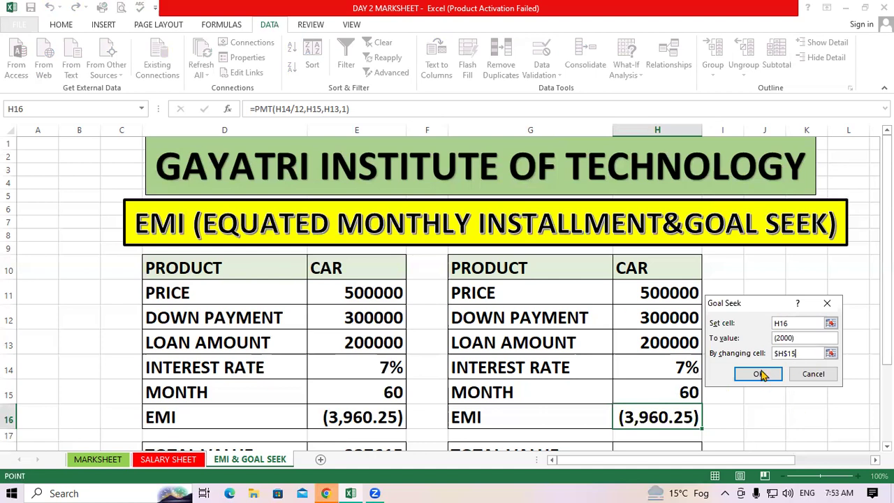
{"action": "left_click", "coordinate": [760, 374]}
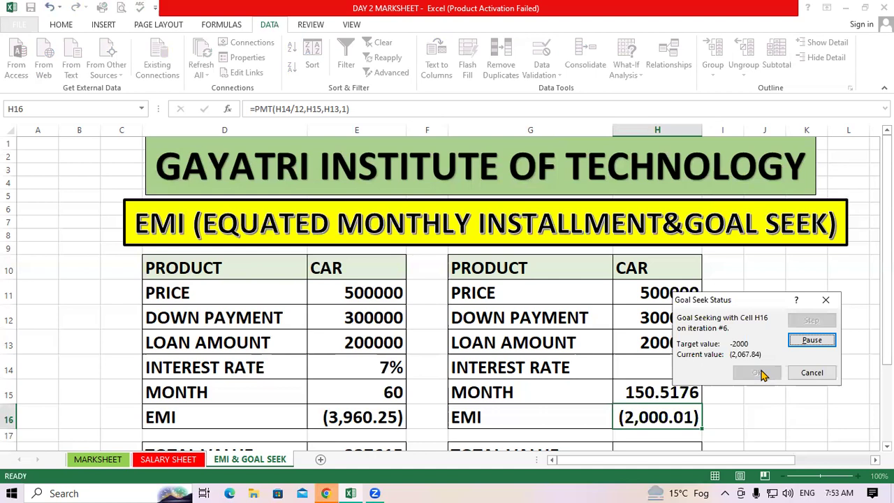
{"action": "left_click", "coordinate": [759, 372]}
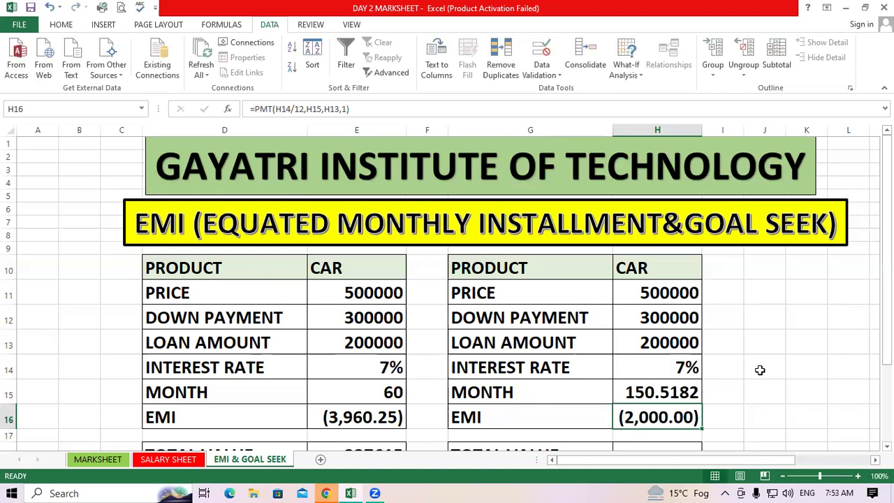
Decrease the decimals on H15 so the months display as 151
{"action": "left_click", "coordinate": [760, 370]}
{"action": "left_click", "coordinate": [643, 382]}
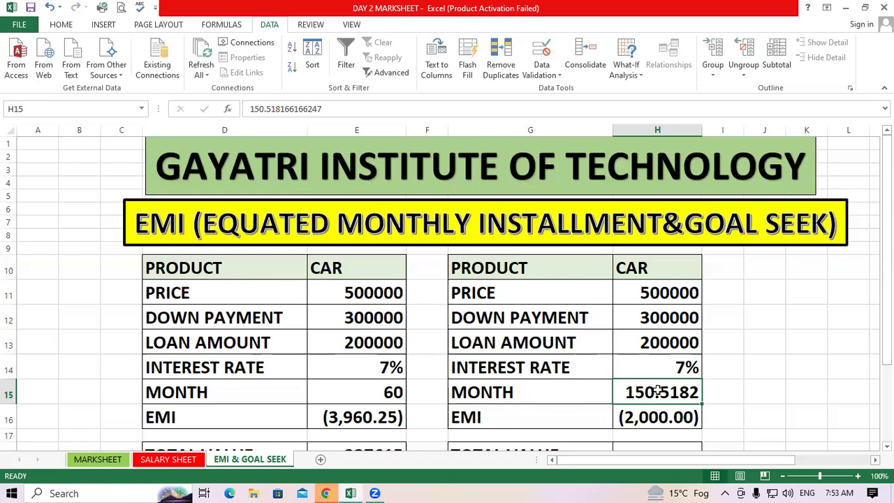
{"action": "left_click", "coordinate": [61, 25]}
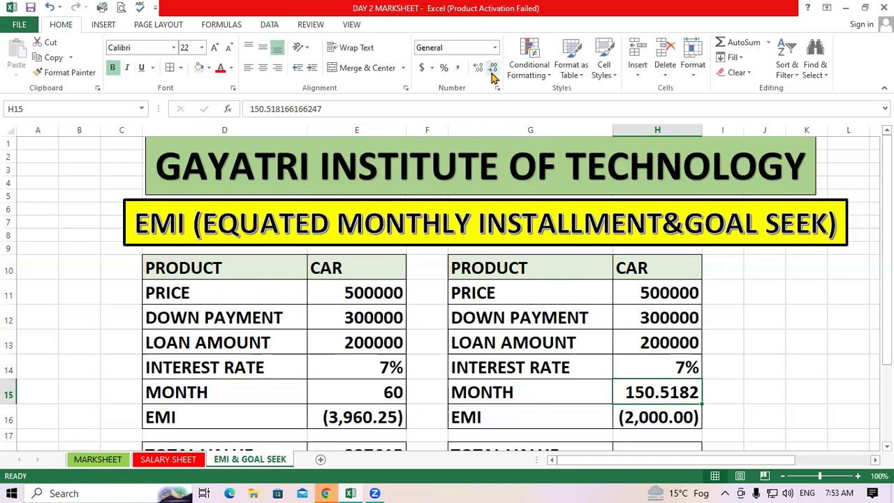
{"action": "left_click", "coordinate": [493, 69]}
{"action": "left_click", "coordinate": [493, 68]}
{"action": "left_click", "coordinate": [492, 69]}
{"action": "left_click", "coordinate": [492, 70]}
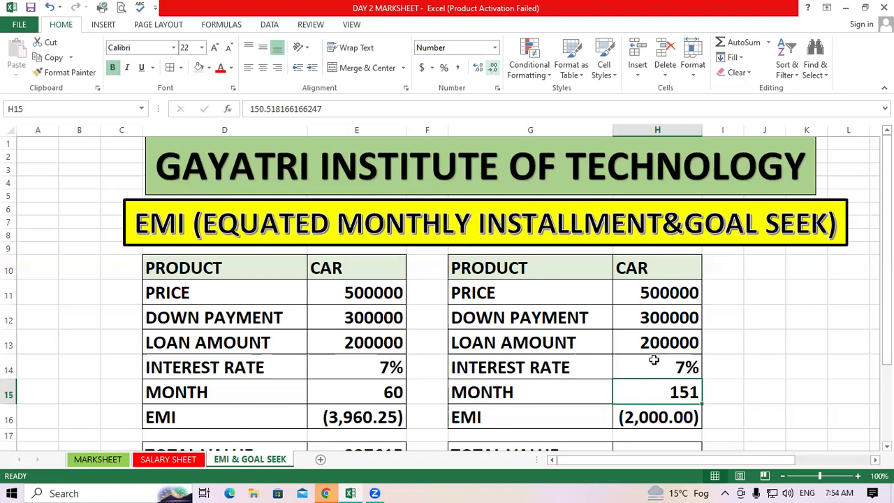
Check the values in E15, E14 and the exact solved months in H15
{"action": "left_click", "coordinate": [378, 393]}
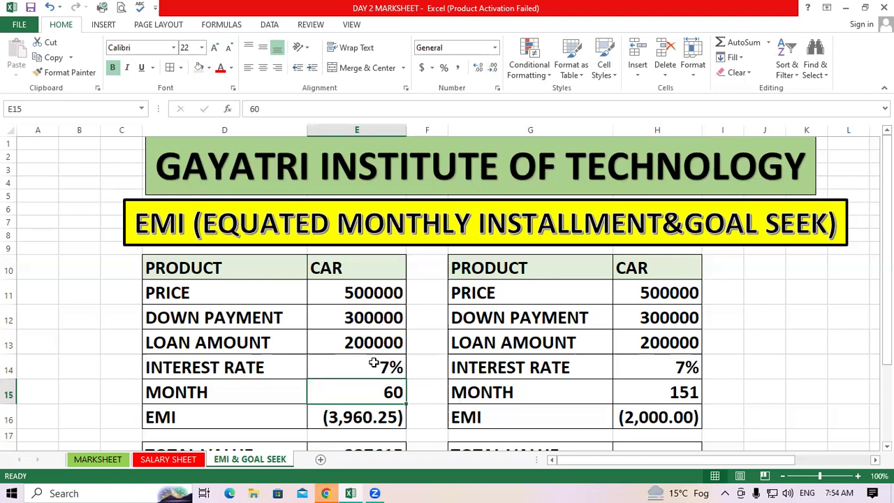
{"action": "left_click", "coordinate": [374, 363]}
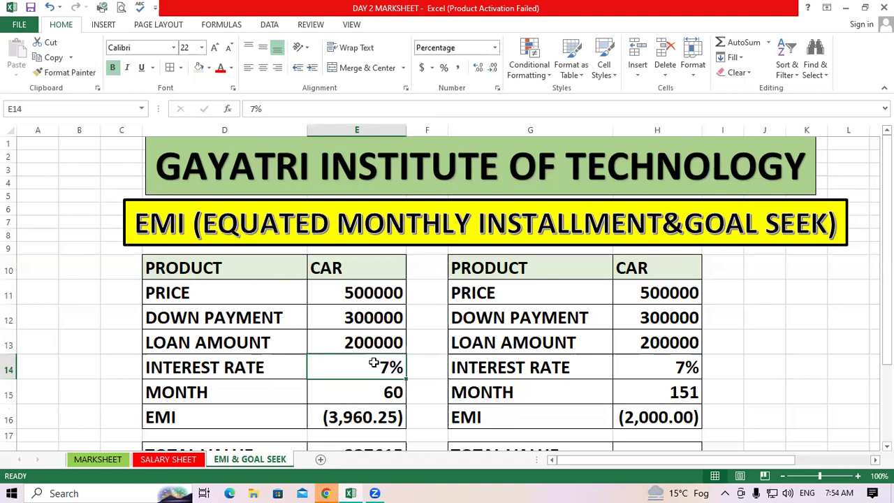
{"action": "left_click", "coordinate": [689, 390]}
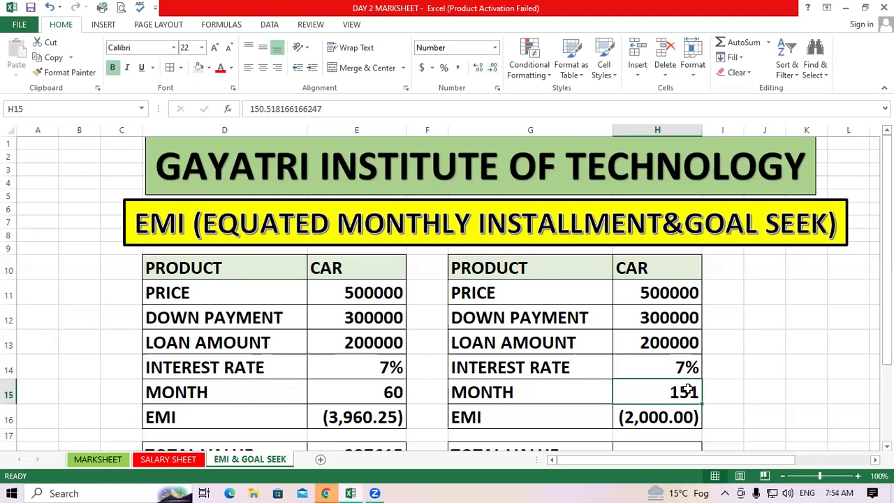
{"action": "left_click", "coordinate": [783, 392]}
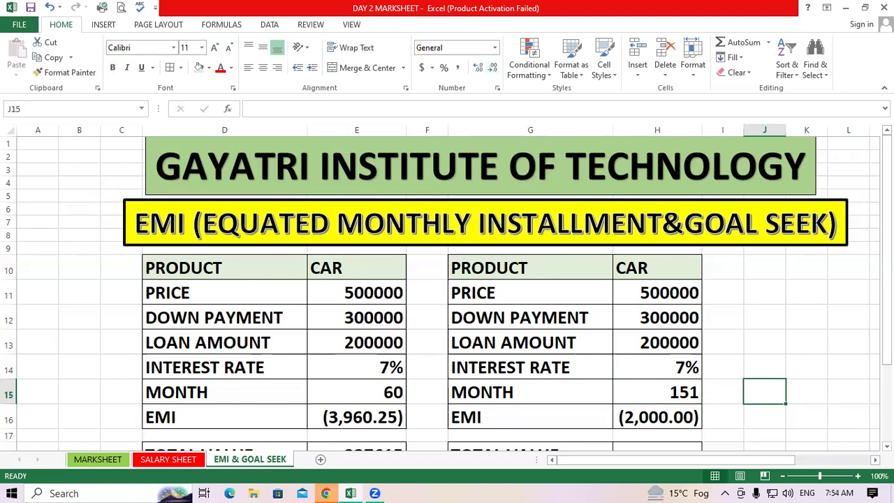
Enter =2000*151 as TOTAL VALUE in H18 and 102000 as INTEREST AMOUNT in H19
{"action": "scroll", "coordinate": [447, 293], "scroll_direction": "down", "scroll_amount": 1}
{"action": "scroll", "coordinate": [849, 441], "scroll_direction": "down", "scroll_amount": 1}
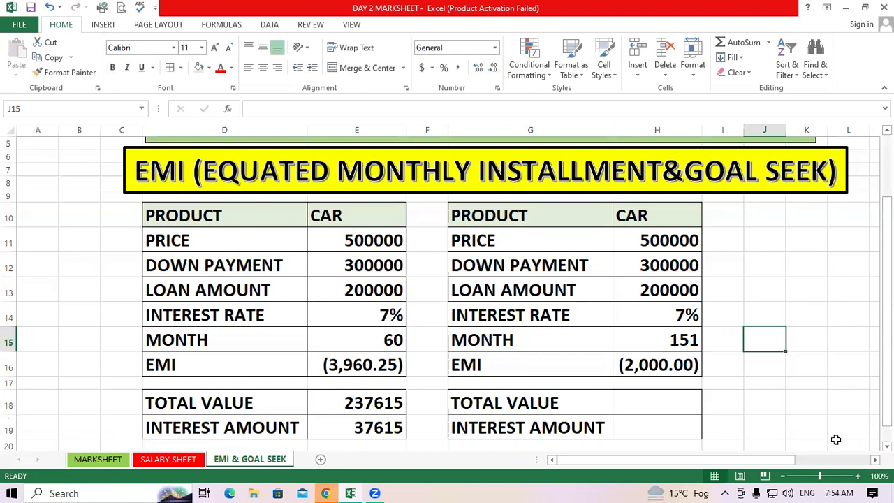
{"action": "left_click", "coordinate": [666, 404]}
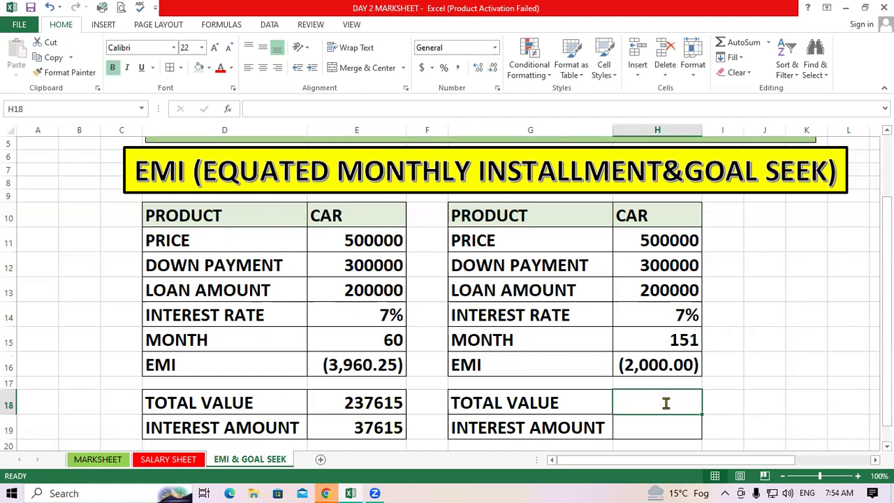
{"action": "type", "text": "=2000*151"}
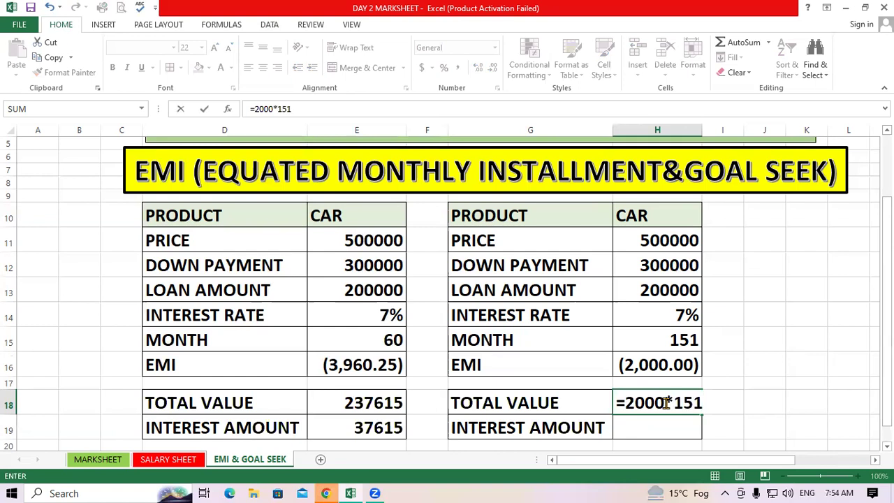
{"action": "key", "text": "Return"}
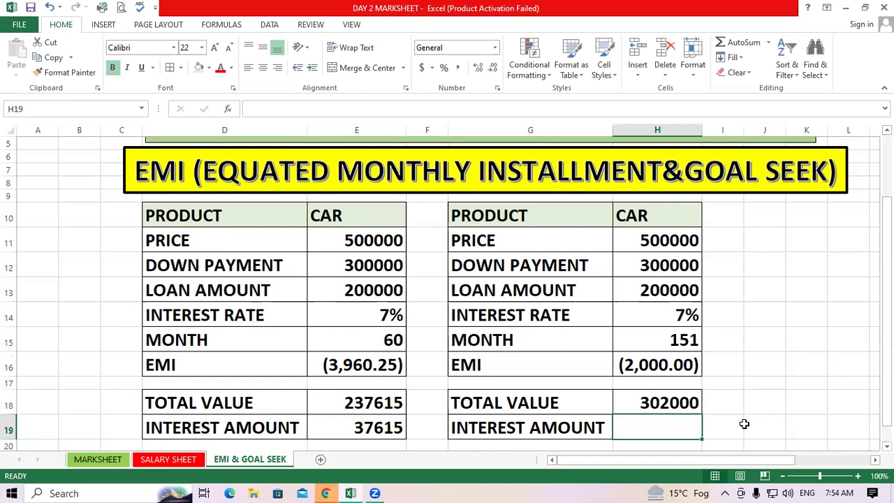
{"action": "type", "text": "10200"}
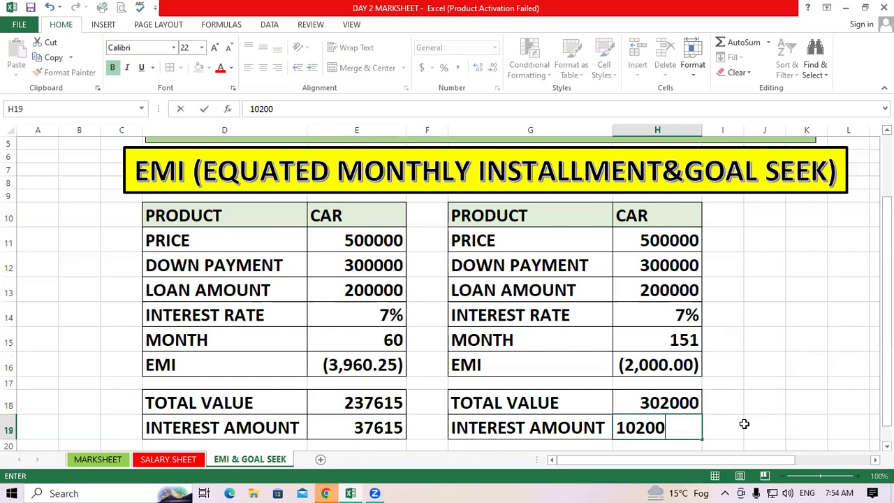
{"action": "type", "text": "0"}
{"action": "left_click", "coordinate": [745, 426]}
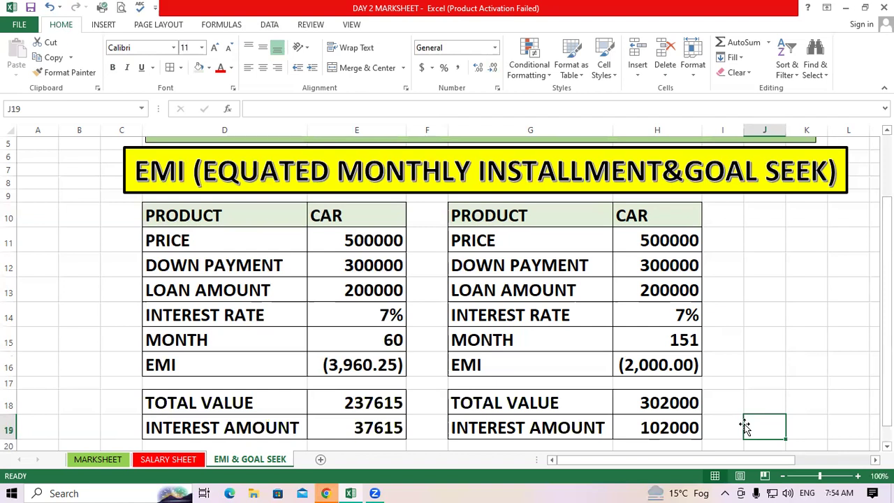
{"action": "left_click", "coordinate": [646, 399]}
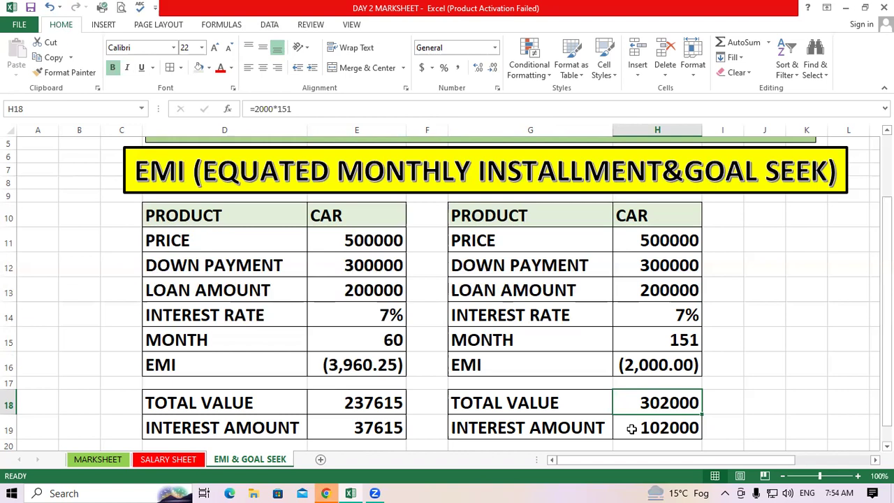
{"action": "left_click", "coordinate": [632, 429]}
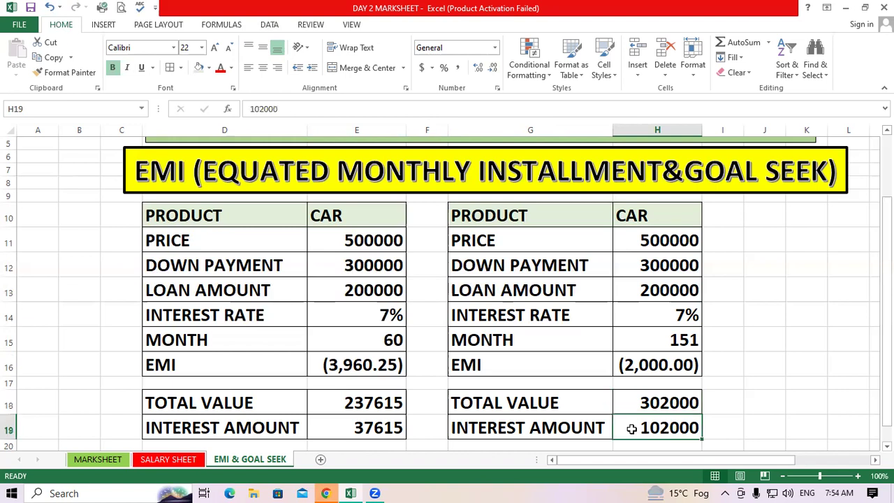
{"action": "left_click", "coordinate": [657, 330]}
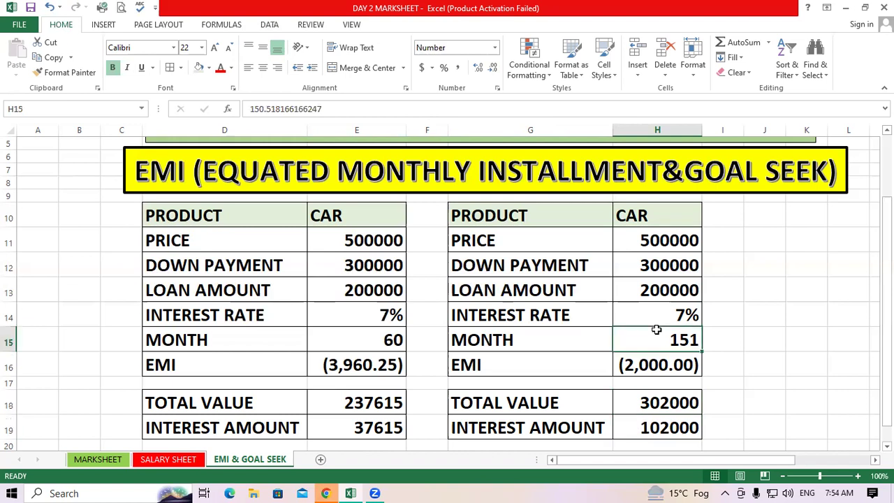
{"action": "key", "text": "Left"}
{"action": "key", "text": "Left"}
{"action": "key", "text": "Left"}
{"action": "left_click", "coordinate": [357, 429]}
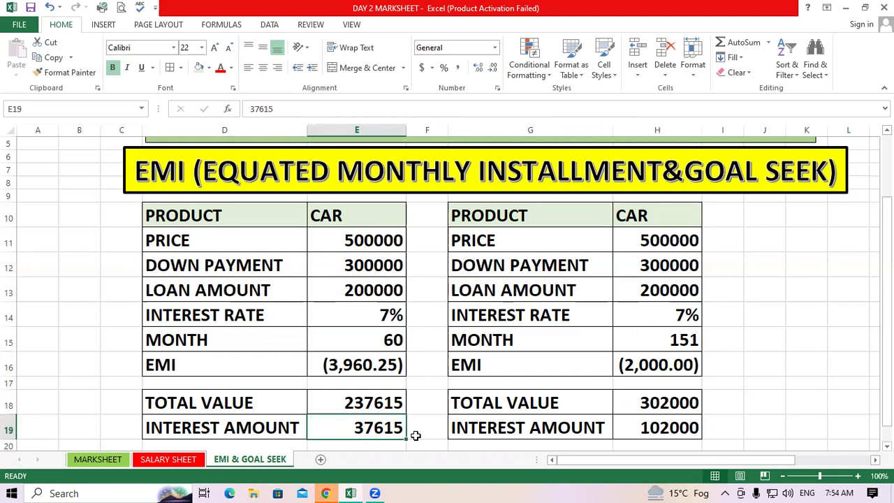
{"action": "left_click", "coordinate": [655, 339]}
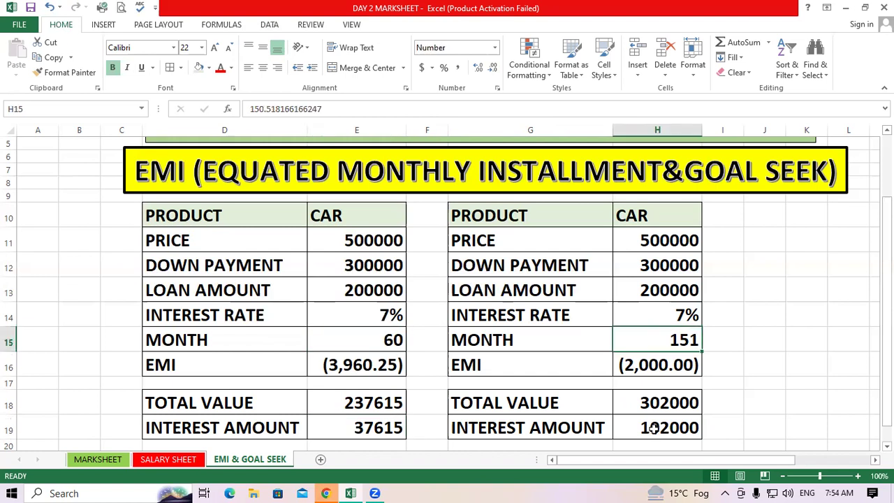
{"action": "left_click", "coordinate": [654, 429]}
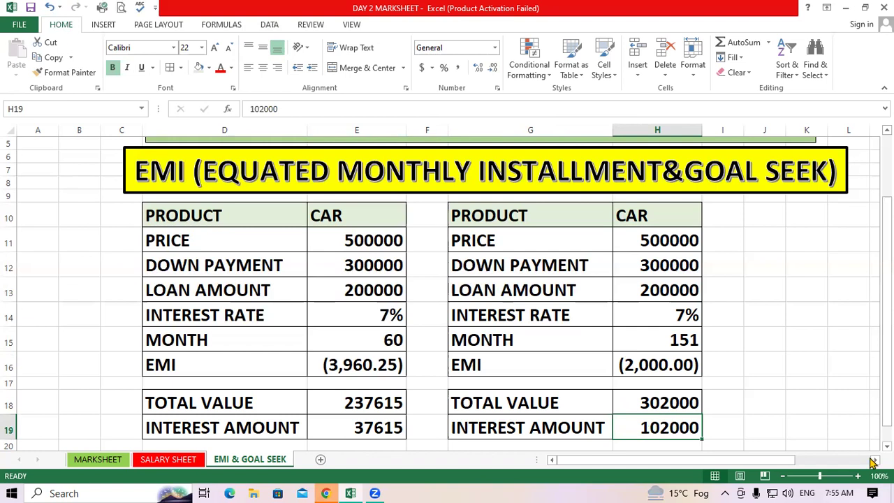
{"action": "scroll", "coordinate": [819, 400], "scroll_direction": "right", "scroll_amount": 2}
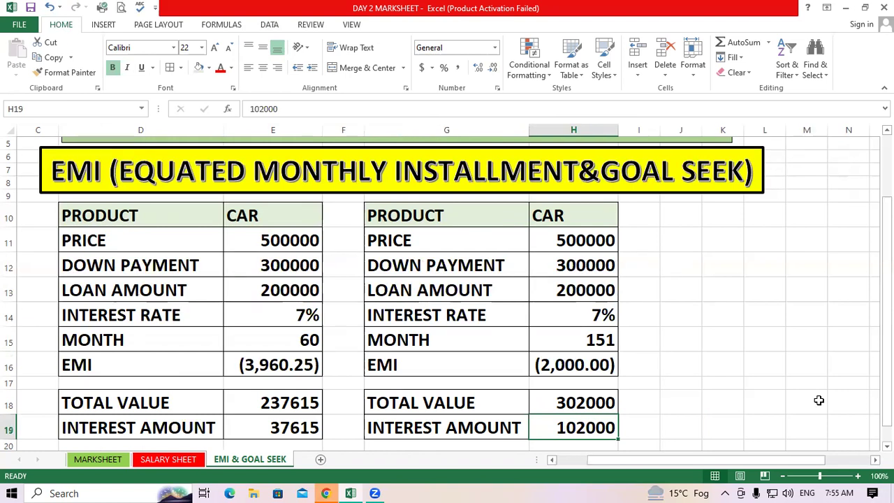
{"action": "left_click", "coordinate": [819, 401]}
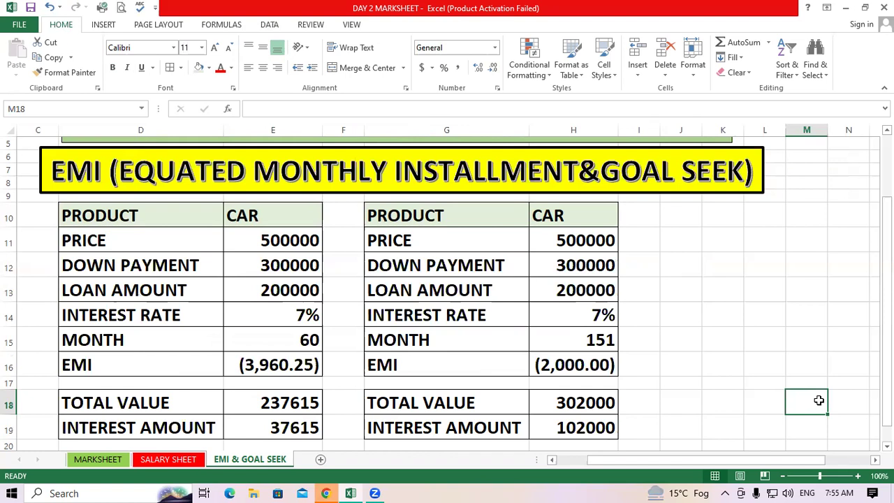
{"action": "left_click", "coordinate": [721, 407]}
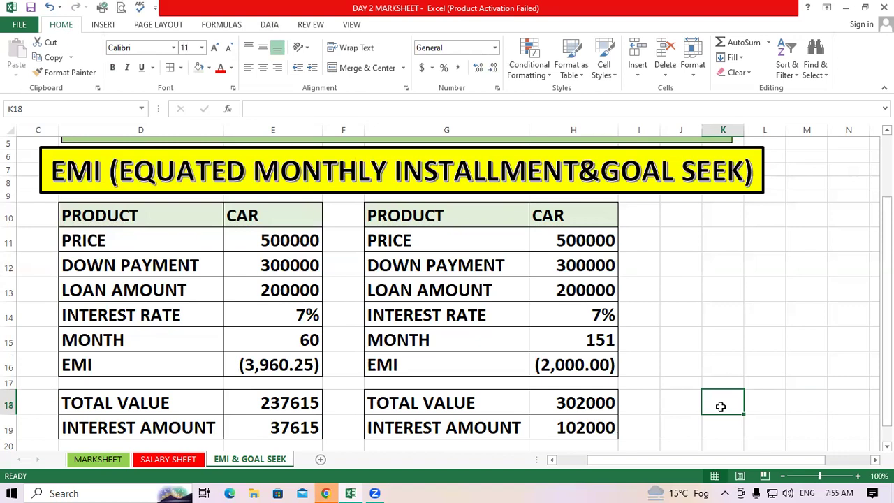
{"action": "left_click", "coordinate": [710, 271]}
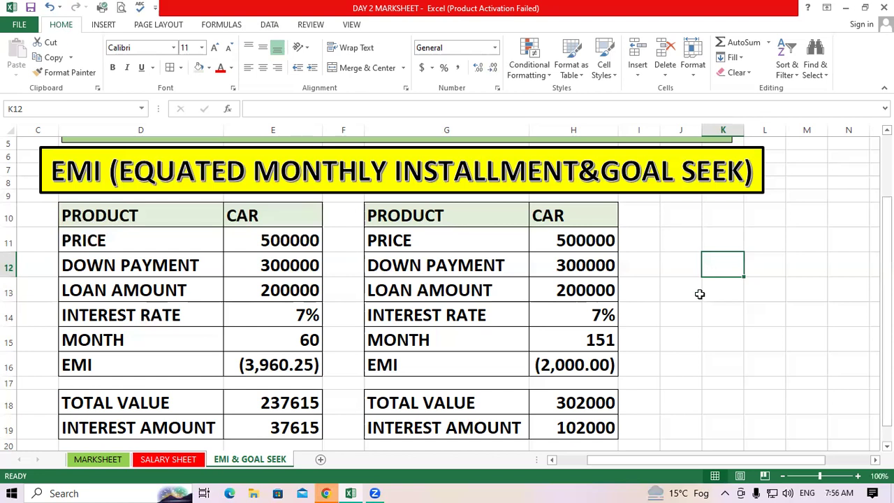
{"action": "left_click", "coordinate": [163, 216]}
{"action": "left_click", "coordinate": [289, 370], "text": "shift"}
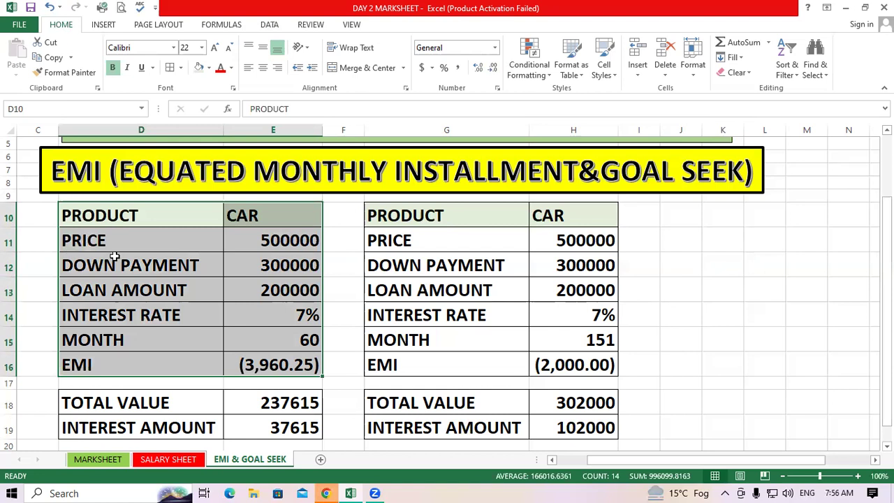
{"action": "key", "text": "ctrl+c"}
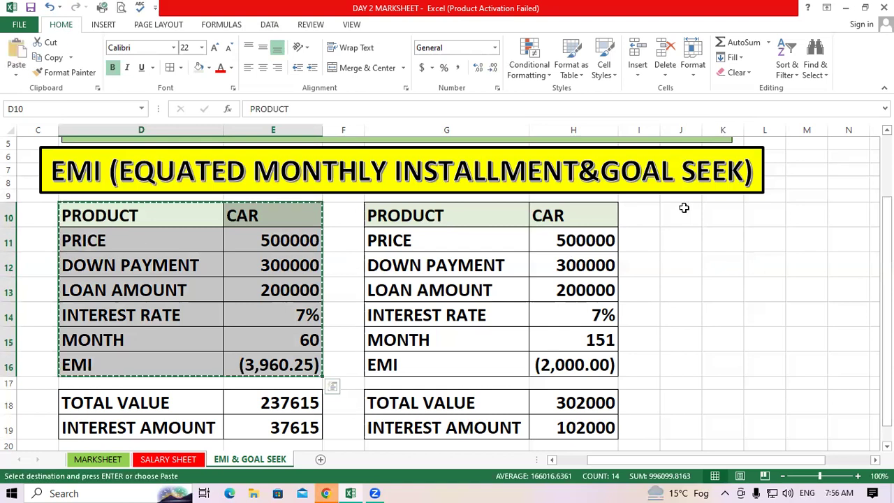
{"action": "left_click", "coordinate": [684, 209]}
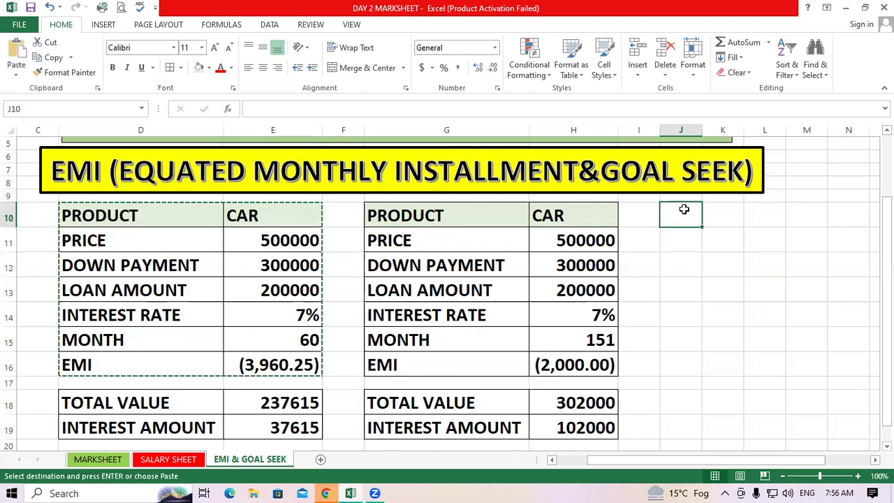
{"action": "key", "text": "ctrl+v"}
{"action": "double_click", "coordinate": [705, 129]}
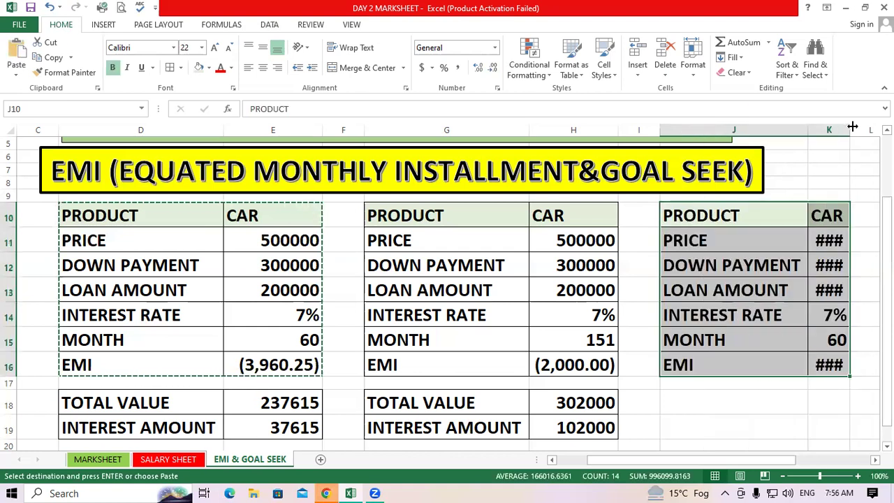
{"action": "double_click", "coordinate": [851, 126]}
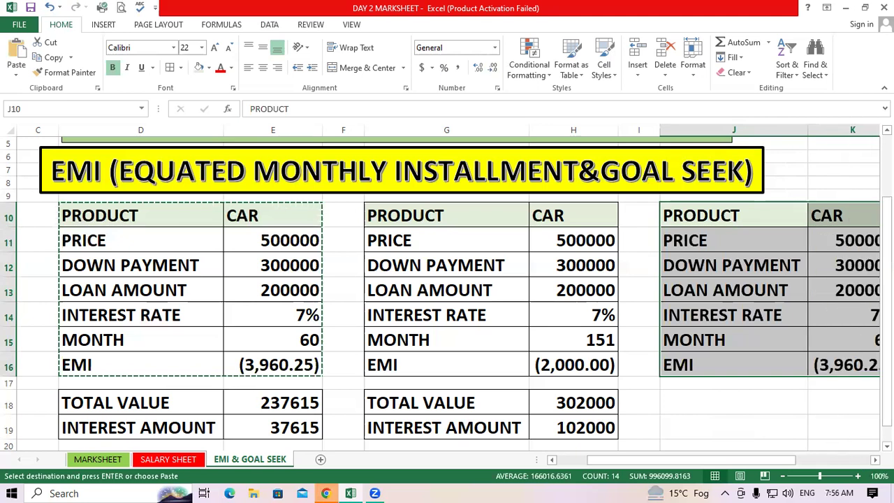
{"action": "scroll", "coordinate": [739, 421], "scroll_direction": "right", "scroll_amount": 2}
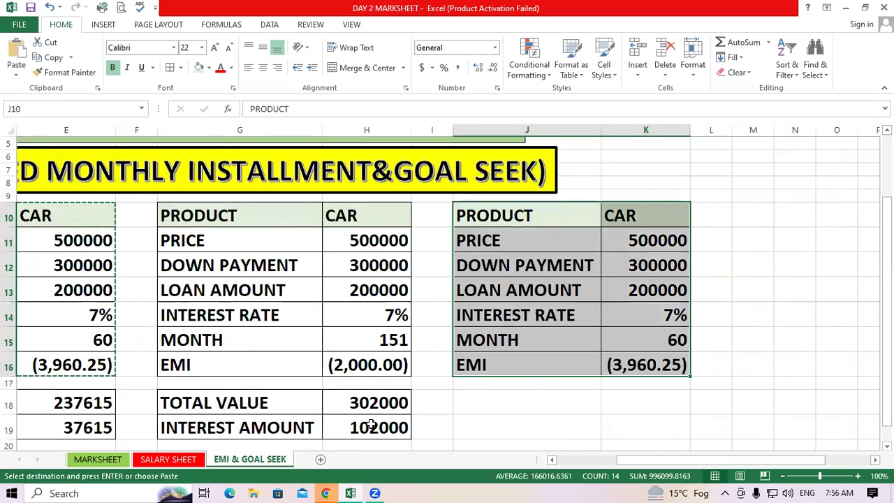
{"action": "left_click_drag", "start_coordinate": [251, 395], "coordinate": [356, 415]}
{"action": "right_click", "coordinate": [355, 422]}
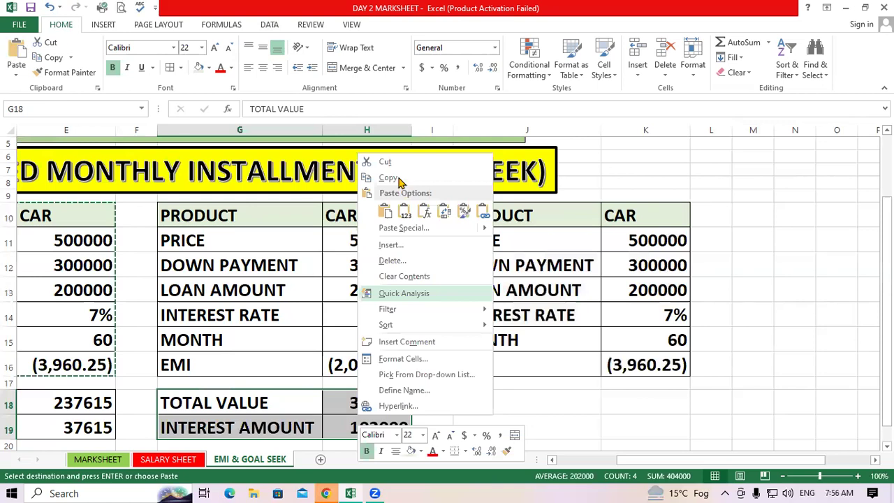
{"action": "key", "text": "Escape"}
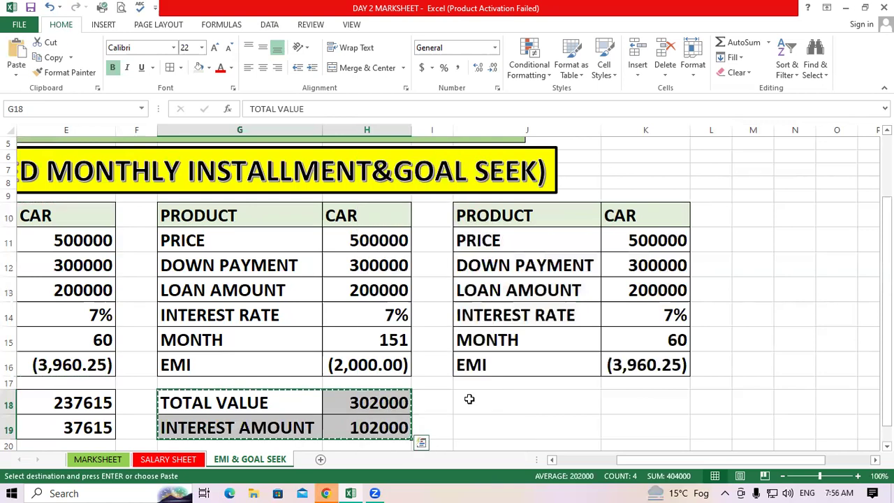
{"action": "left_click", "coordinate": [469, 399]}
{"action": "key", "text": "ctrl+v"}
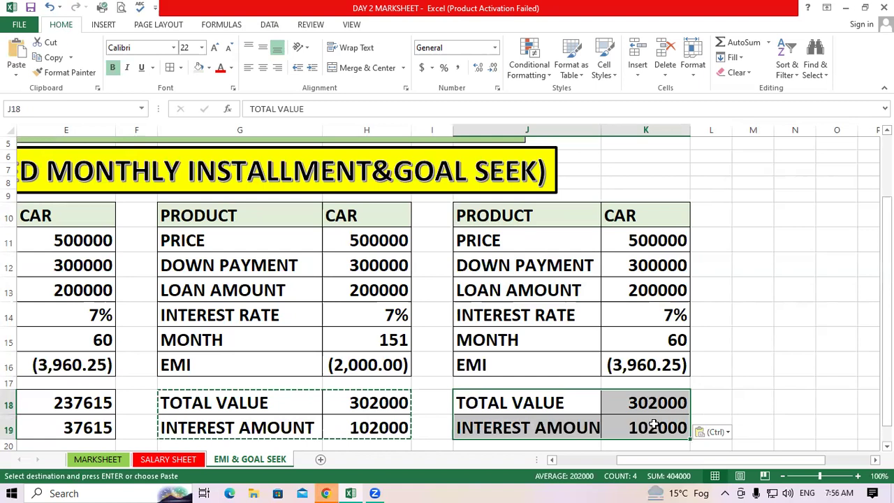
{"action": "left_click_drag", "start_coordinate": [654, 405], "coordinate": [654, 425]}
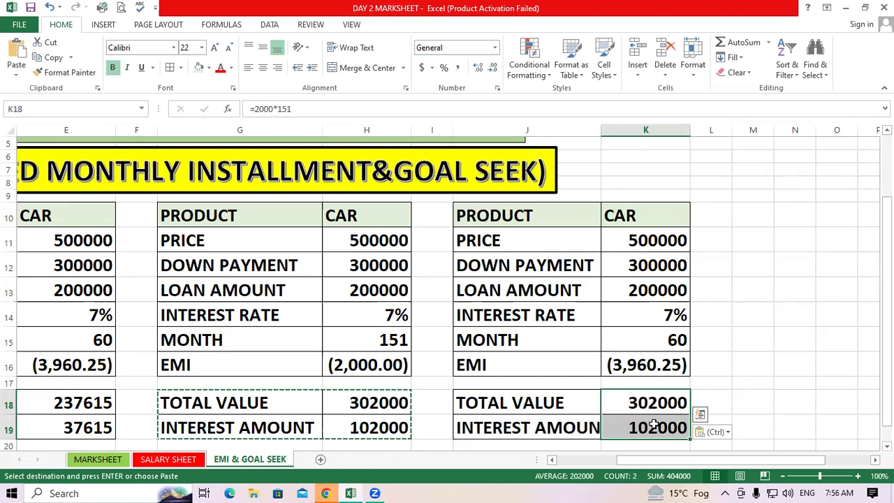
{"action": "key", "text": "Delete"}
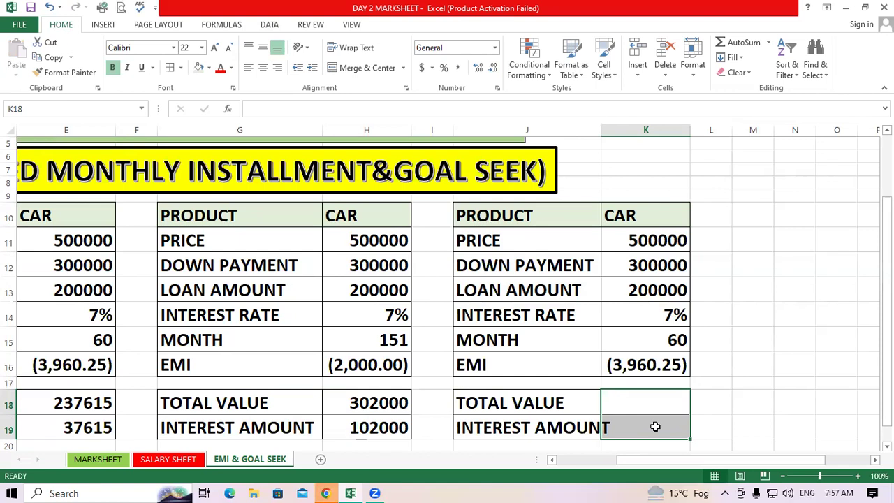
Goal Seek K16 to (5000) by changing K15 and accept 45.68204 months
{"action": "left_click", "coordinate": [753, 383]}
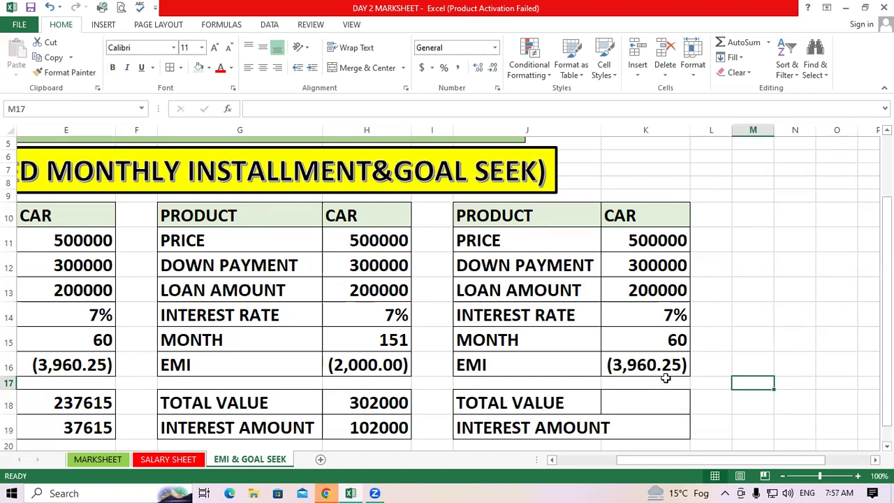
{"action": "left_click", "coordinate": [650, 364]}
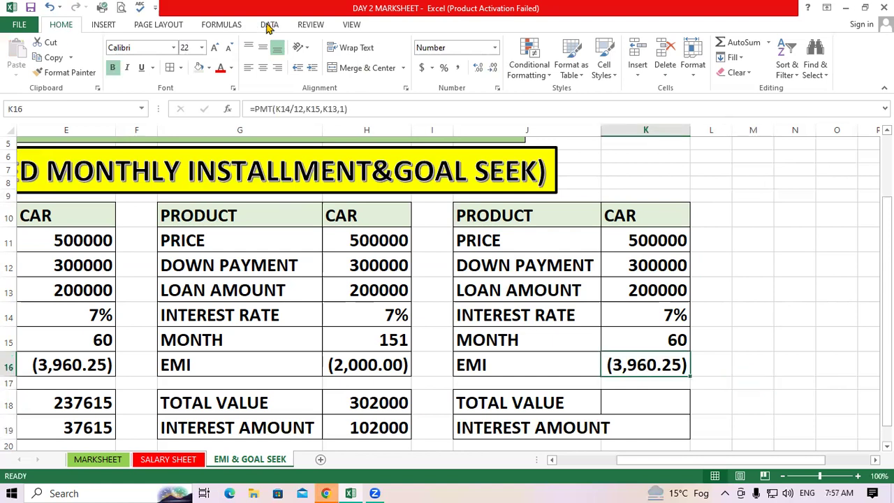
{"action": "left_click", "coordinate": [270, 24]}
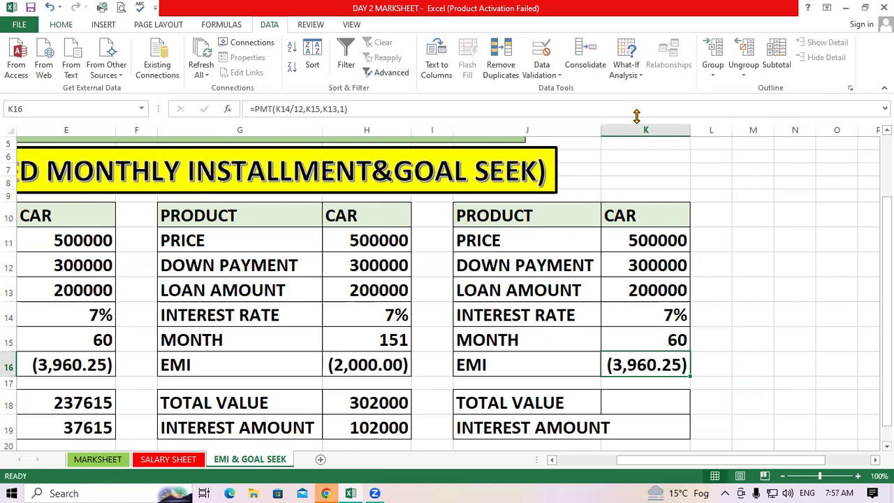
{"action": "left_click", "coordinate": [624, 77]}
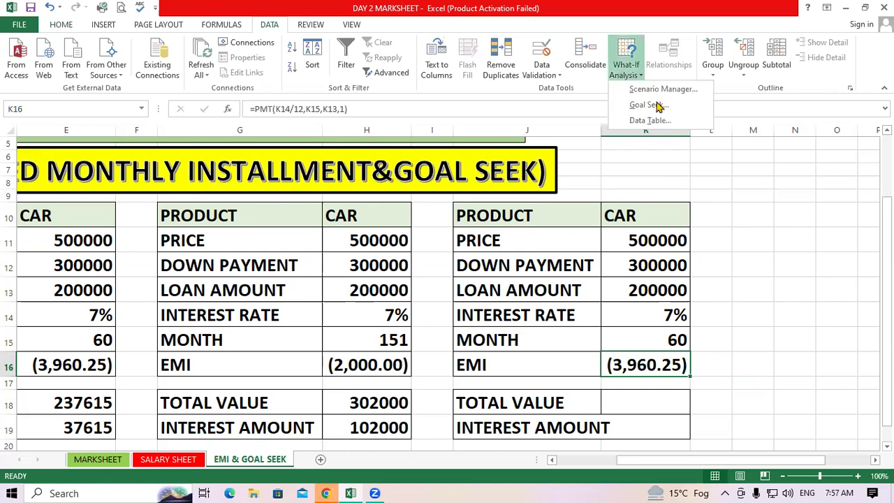
{"action": "key", "text": "Return"}
{"action": "left_click", "coordinate": [768, 336]}
{"action": "type", "text": "("}
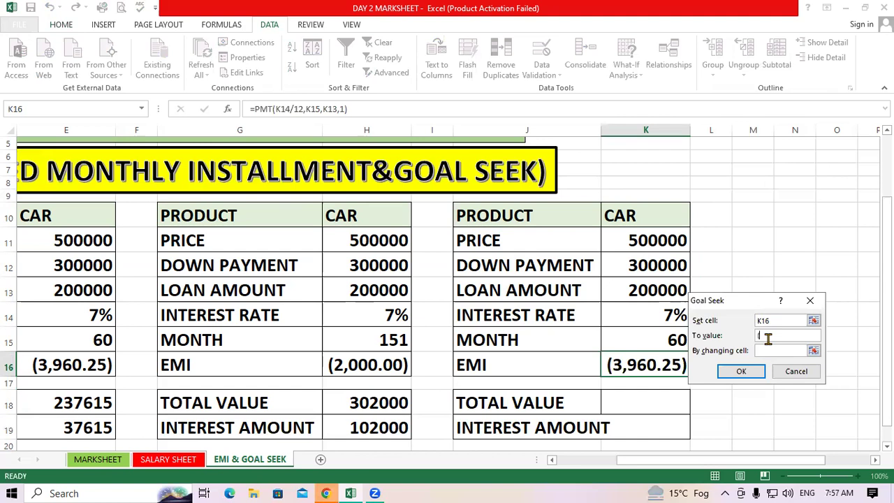
{"action": "type", "text": "5000"}
{"action": "type", "text": ")"}
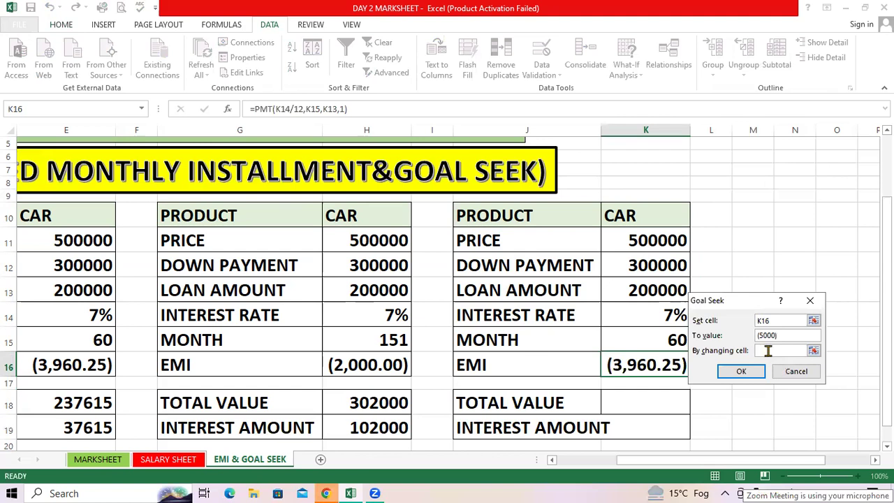
{"action": "left_click", "coordinate": [768, 351]}
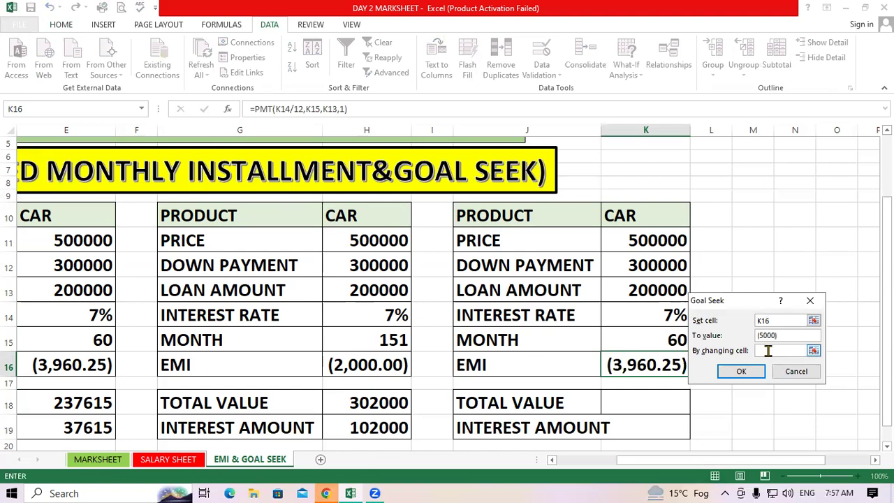
{"action": "key", "text": "Up"}
{"action": "left_click", "coordinate": [758, 372]}
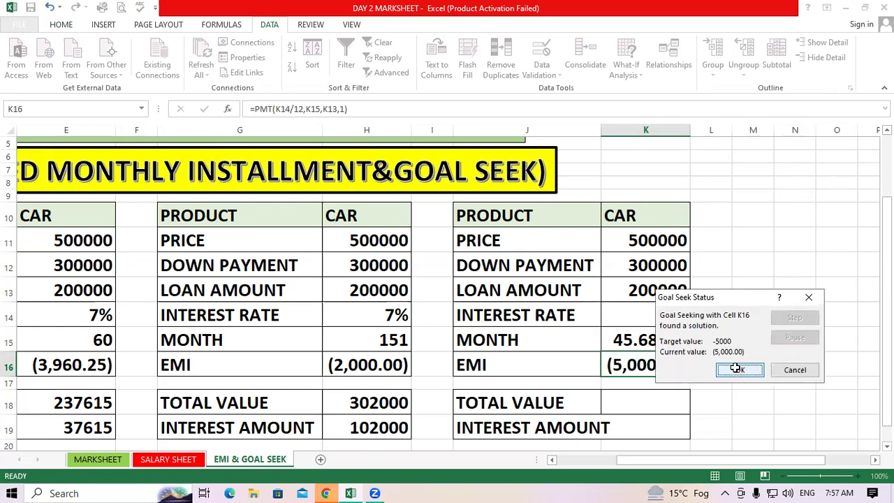
{"action": "left_click", "coordinate": [735, 369]}
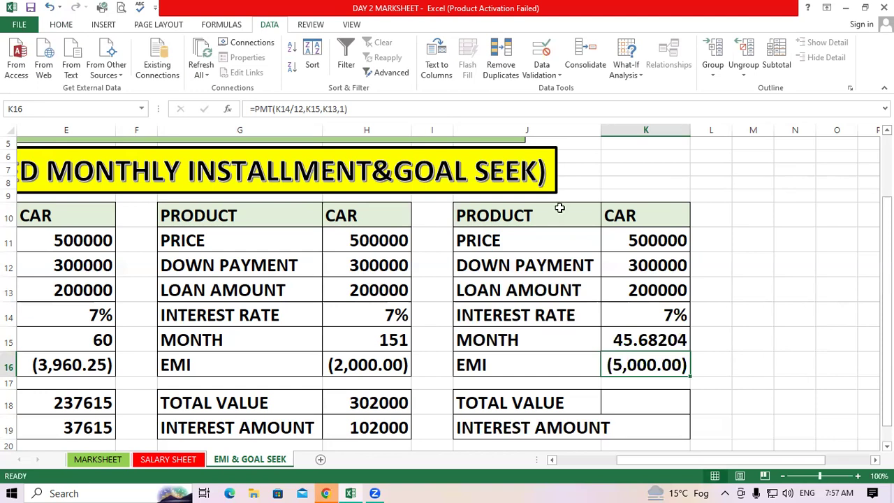
Decrease the decimals on K15 twice so the months display as 46
{"action": "key", "text": "Up"}
{"action": "left_click", "coordinate": [62, 25]}
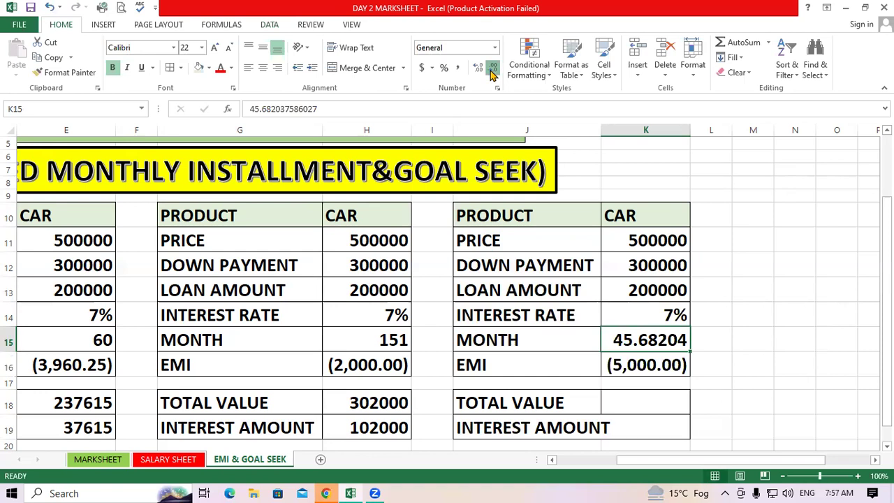
{"action": "left_click", "coordinate": [493, 70]}
{"action": "left_click", "coordinate": [493, 70]}
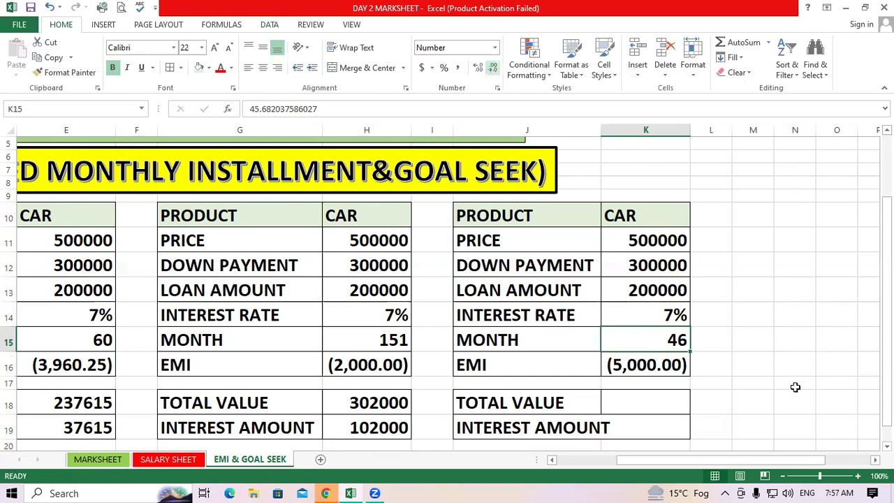
{"action": "left_click", "coordinate": [795, 387]}
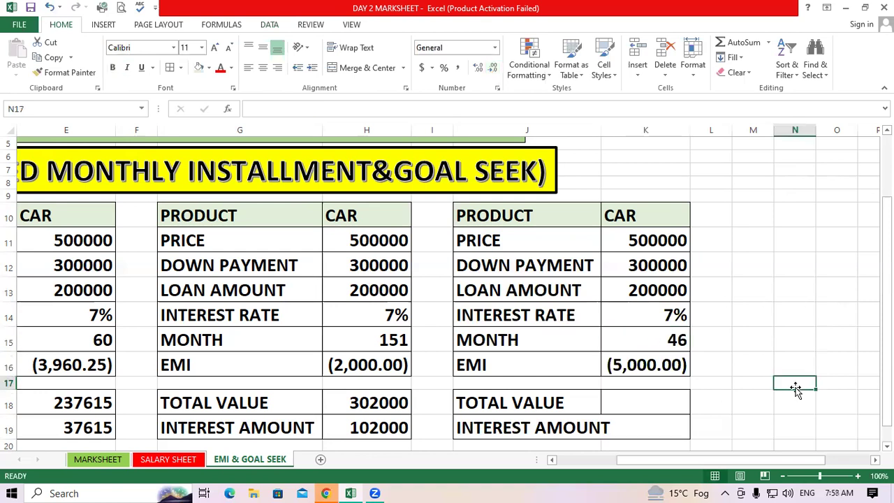
Widen column J and enter =5000*46 in K18 and 30000 in K19
{"action": "double_click", "coordinate": [601, 133]}
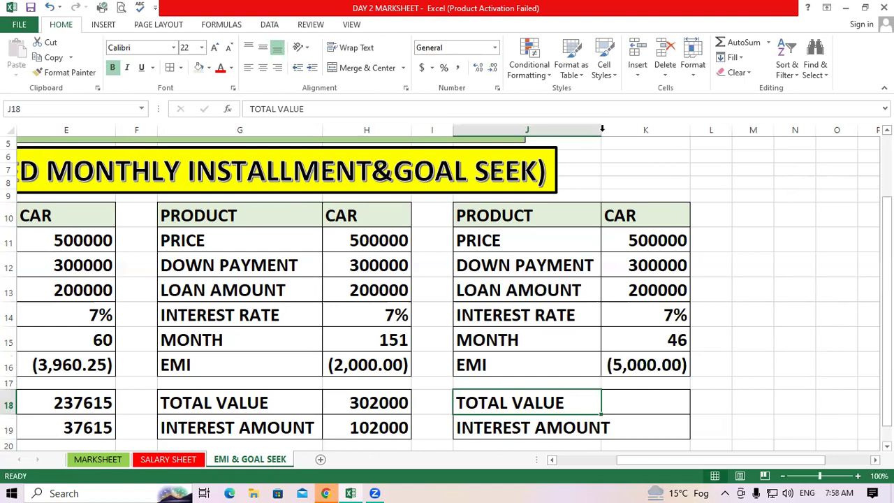
{"action": "left_click", "coordinate": [671, 396]}
{"action": "type", "text": "="}
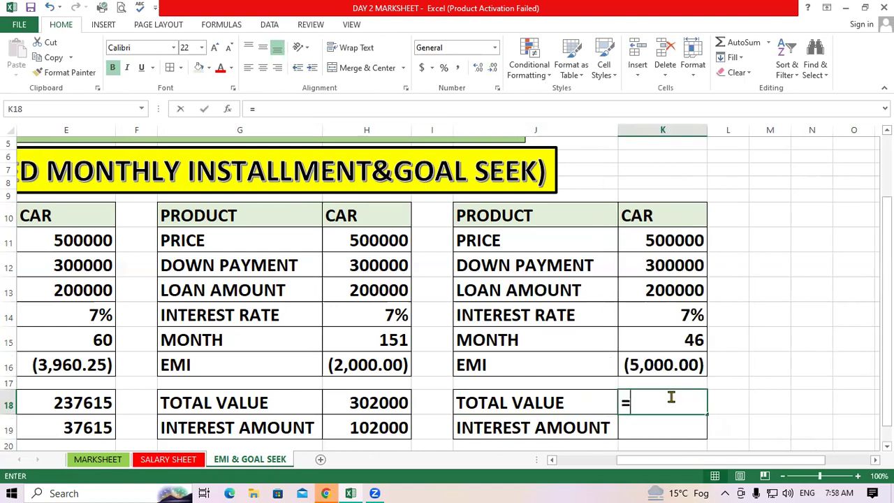
{"action": "type", "text": "5000"}
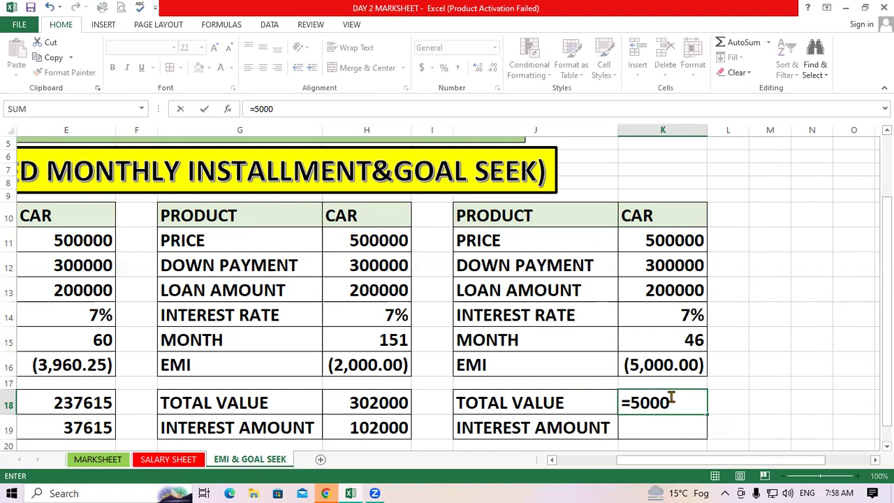
{"action": "type", "text": "*46"}
{"action": "key", "text": "Return"}
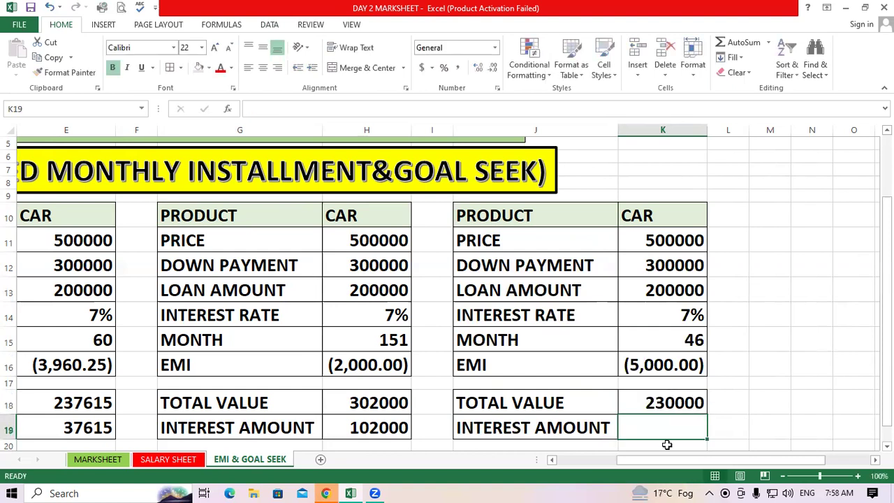
{"action": "type", "text": "300"}
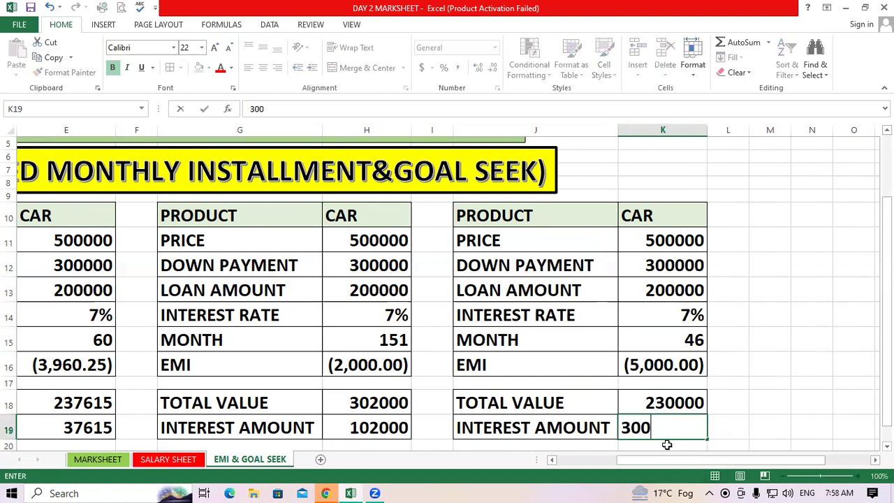
{"action": "type", "text": "00"}
{"action": "left_click", "coordinate": [728, 422]}
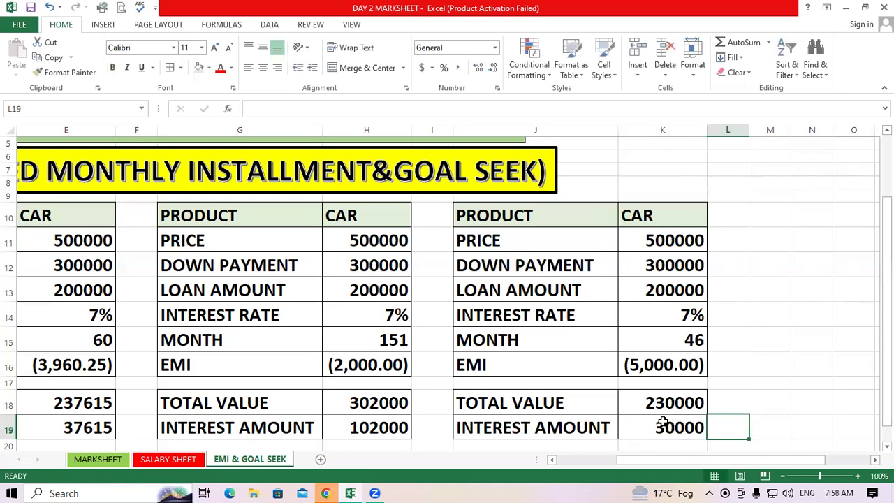
{"action": "left_click_drag", "start_coordinate": [663, 215], "coordinate": [663, 428]}
{"action": "left_click", "coordinate": [787, 354]}
{"action": "left_click_drag", "start_coordinate": [797, 461], "coordinate": [784, 463]}
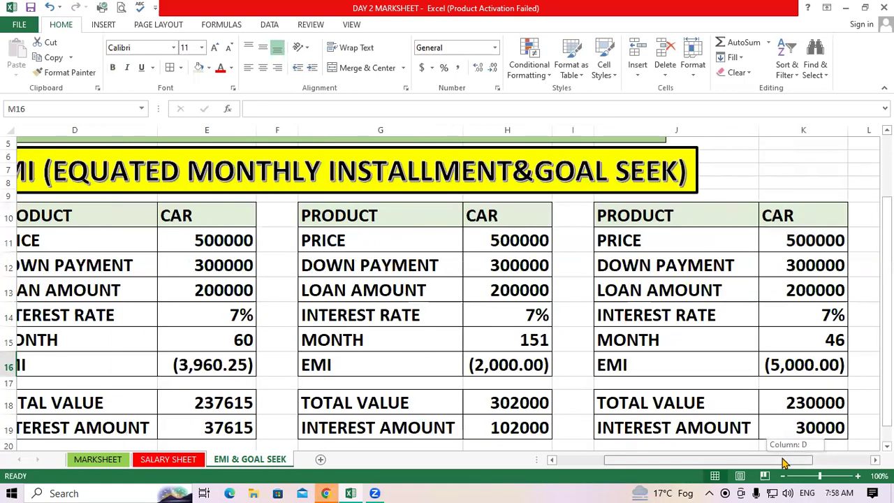
{"action": "left_click", "coordinate": [238, 425]}
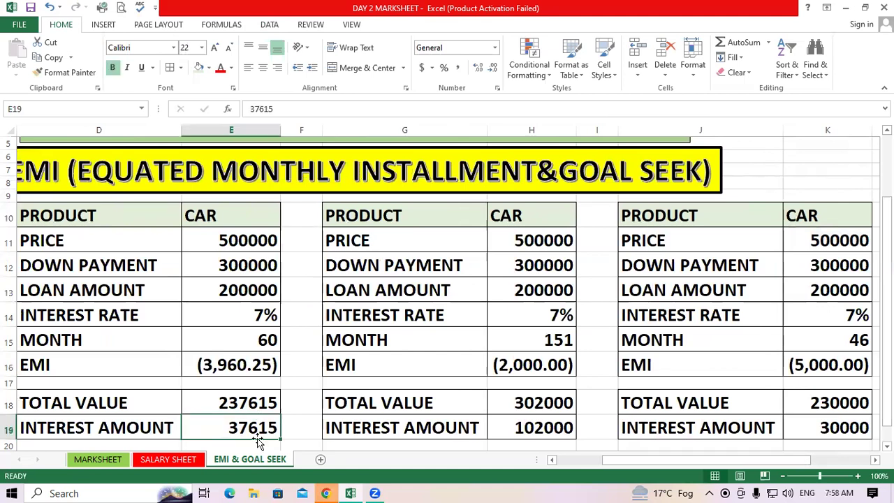
{"action": "left_click", "coordinate": [528, 432]}
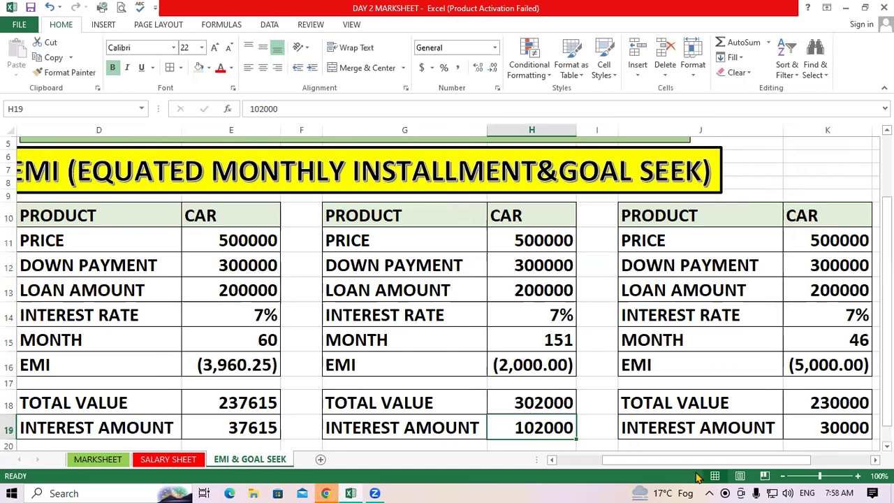
{"action": "left_click", "coordinate": [830, 424]}
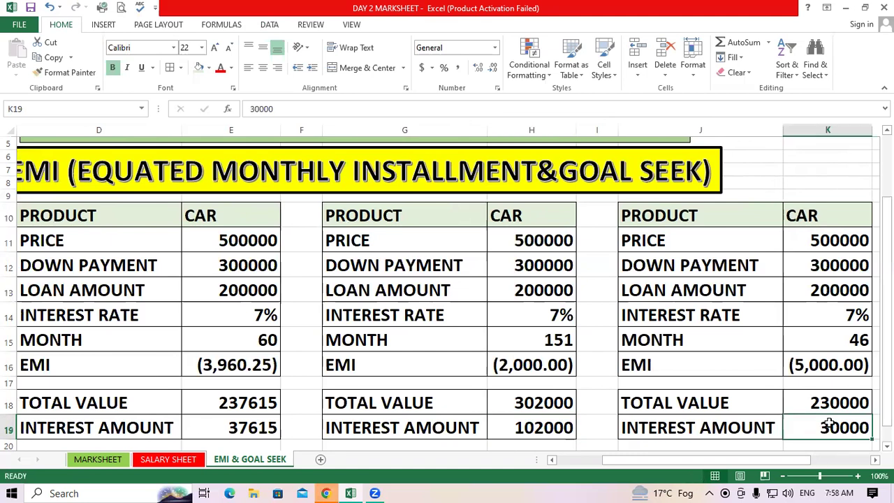